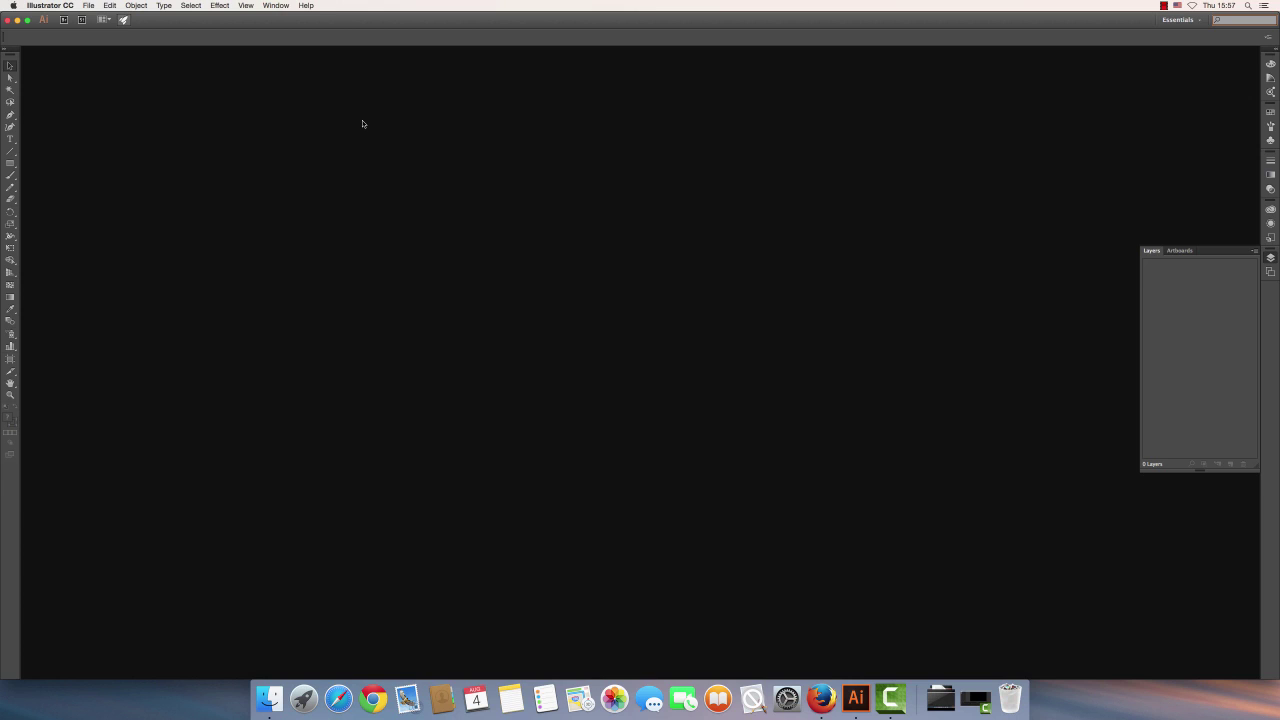
# - Create a new Print A4 document named 'Shape Builder' in landscape orientation (297 × 210 mm)
pyautogui.click(88, 5)
pyautogui.click(96, 18)
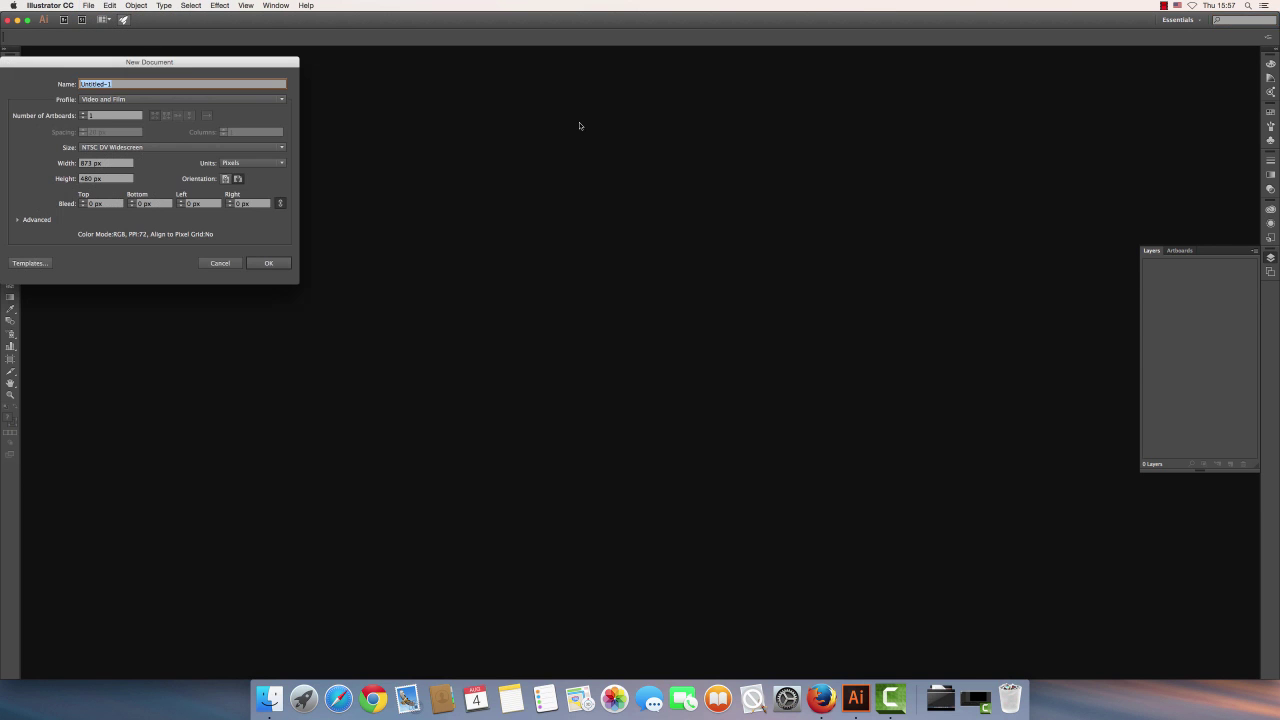
pyautogui.moveTo(187, 69); pyautogui.dragTo(600, 176)
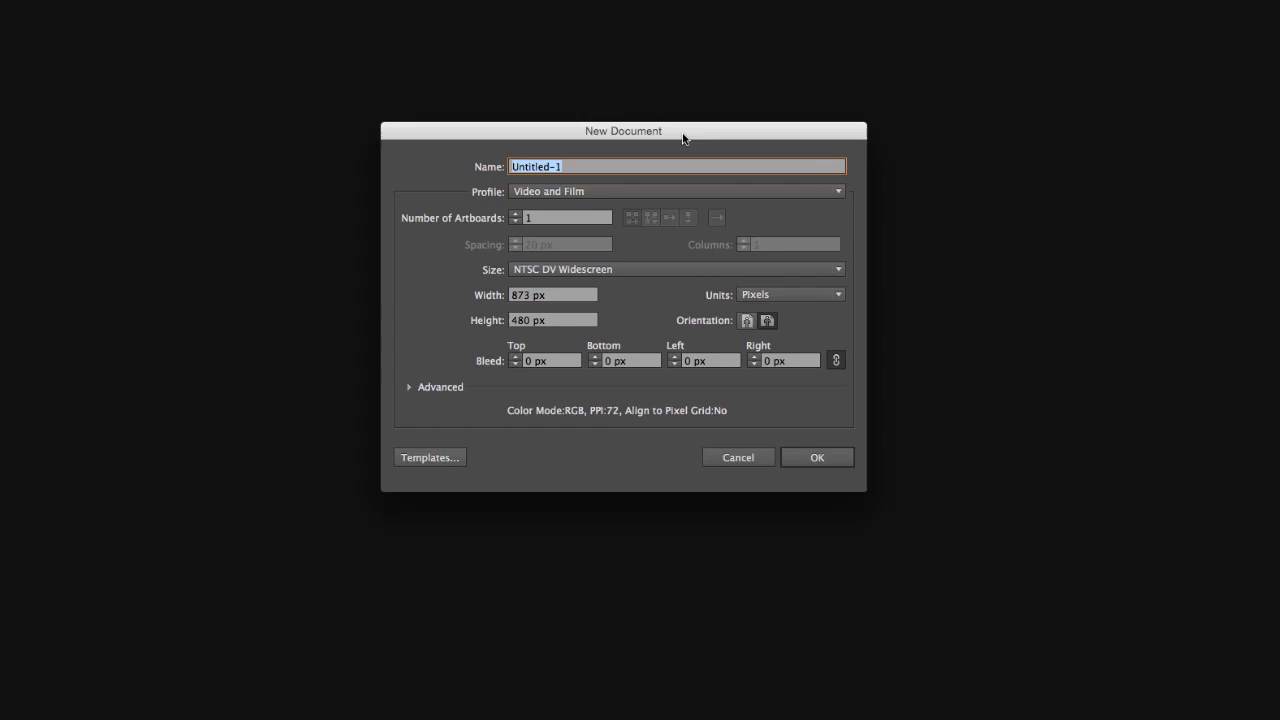
pyautogui.write('Shape Builder')
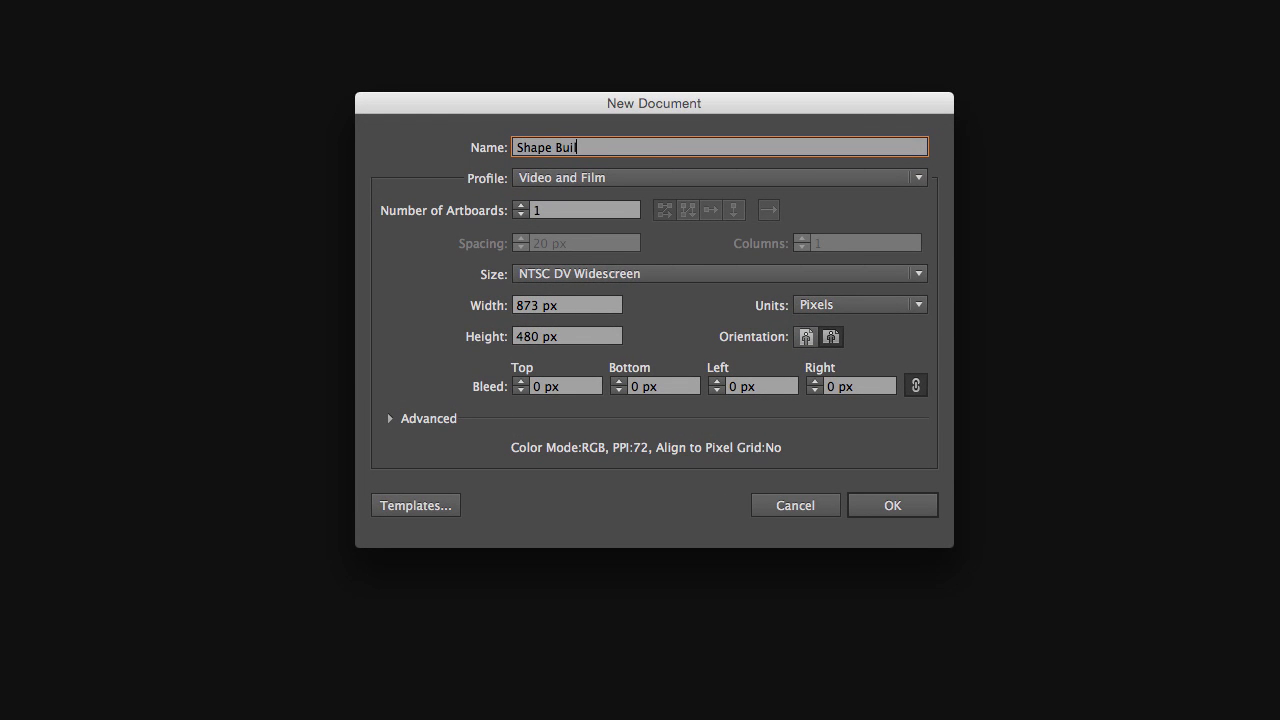
pyautogui.click(641, 180)
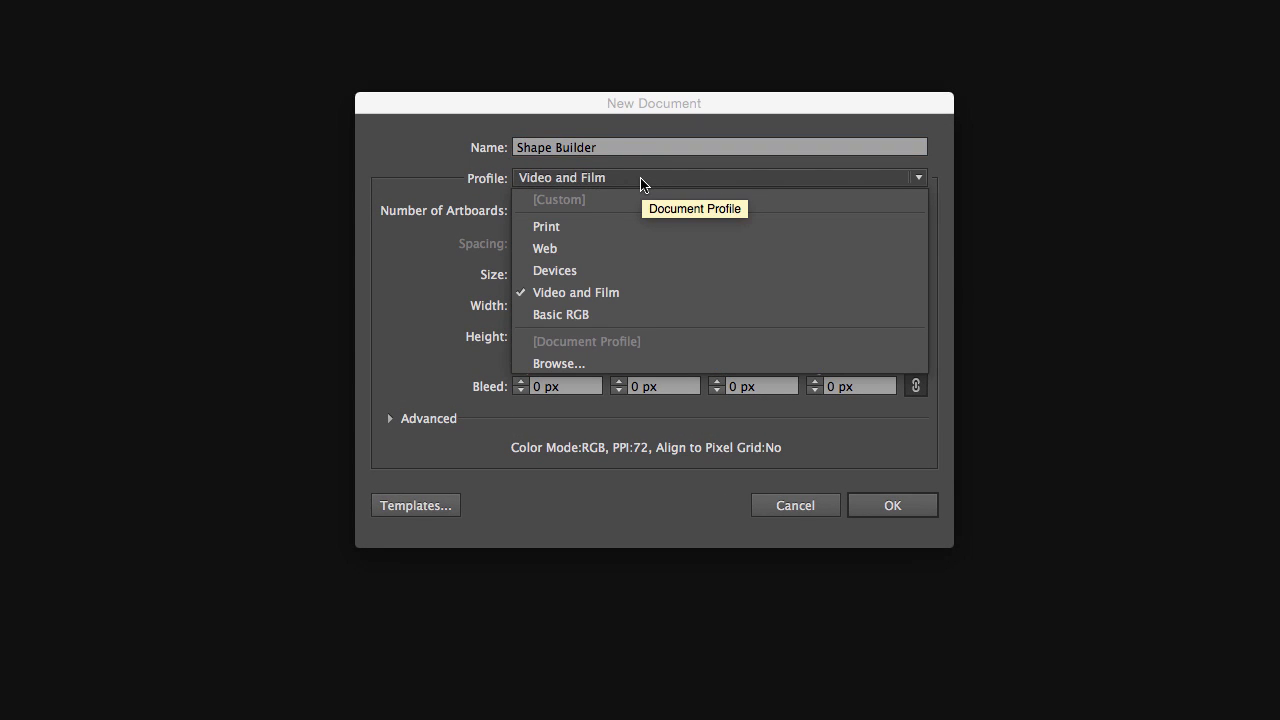
pyautogui.click(622, 227)
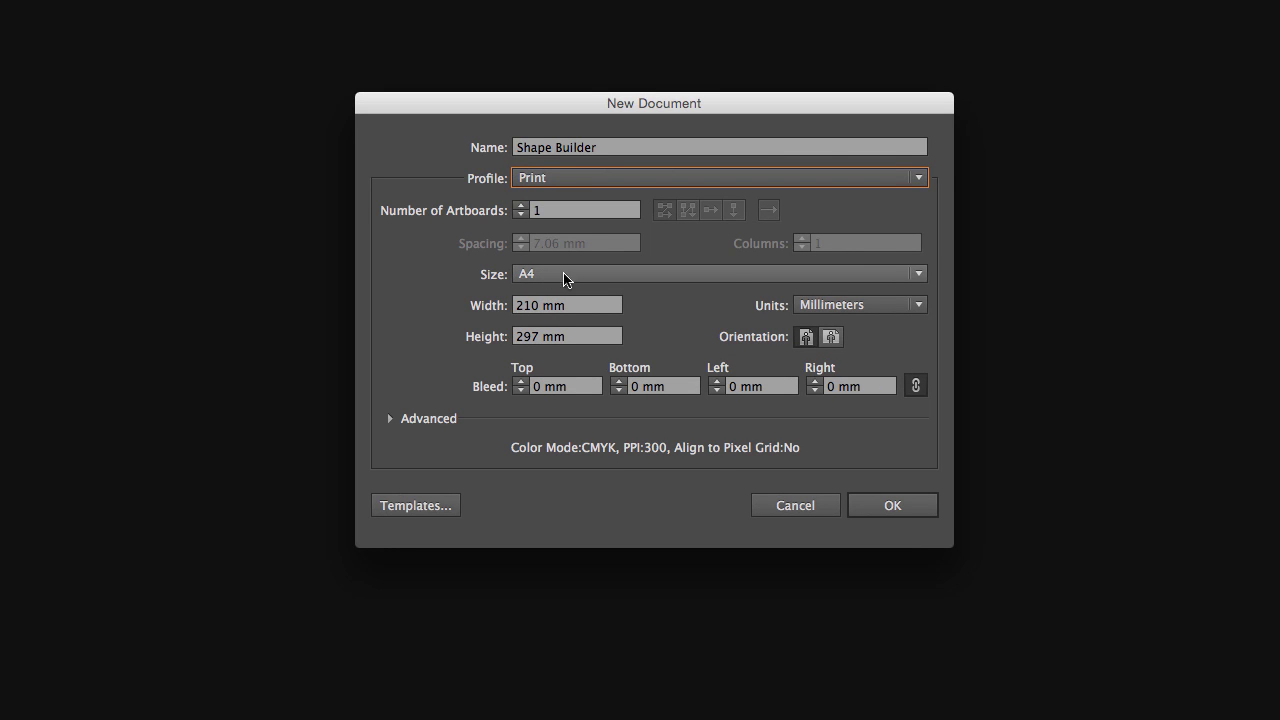
pyautogui.click(831, 338)
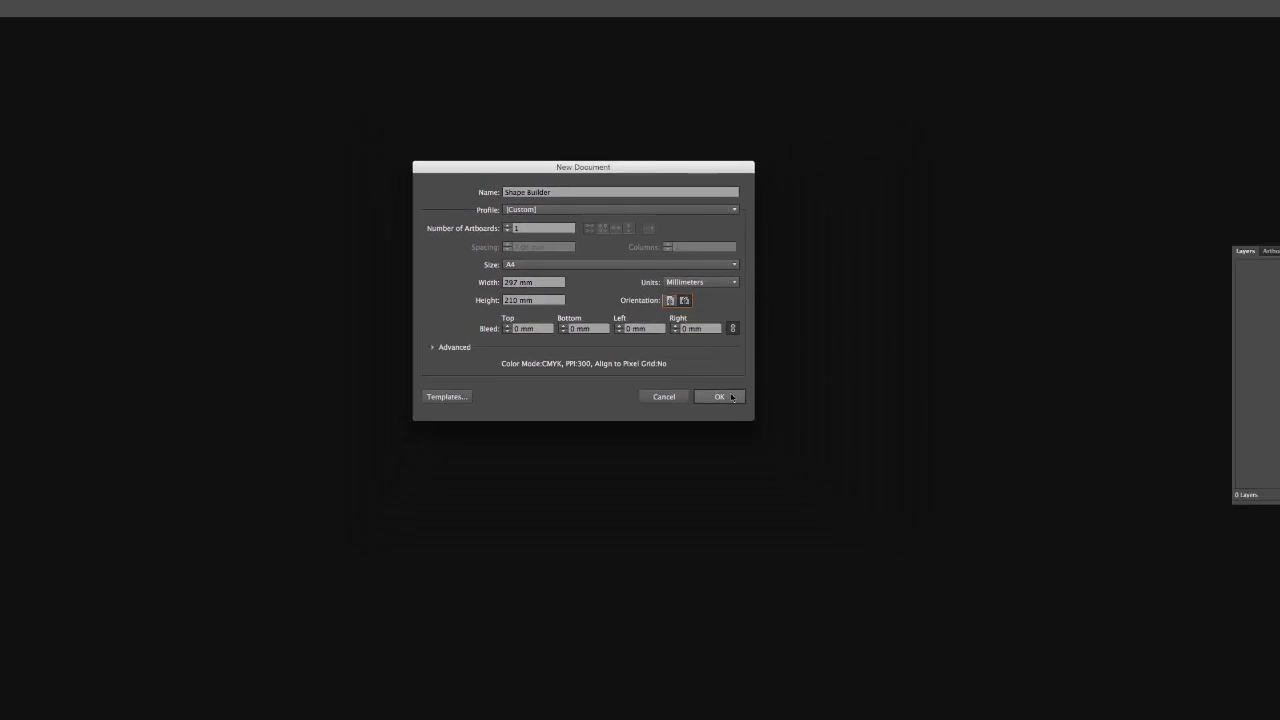
pyautogui.click(890, 491)
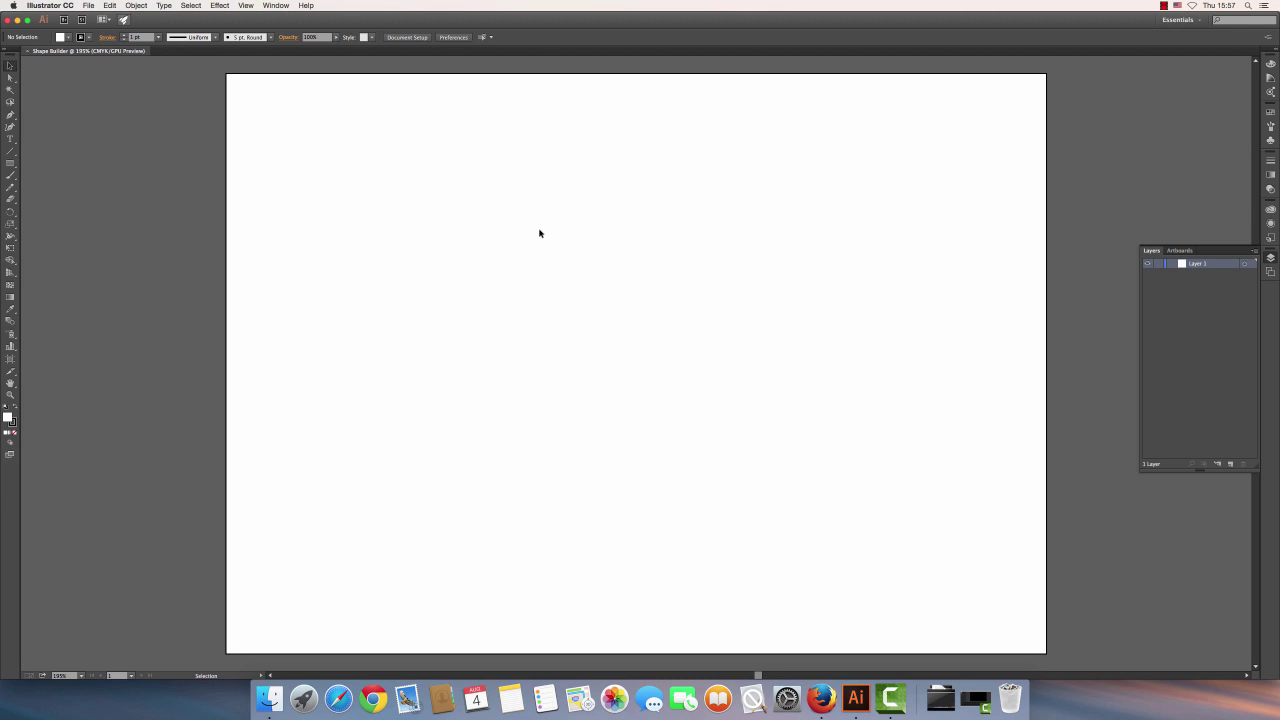
# - Draw a 100.9 mm circle inside the 172 mm circle, touching its top edge
pyautogui.press('space')
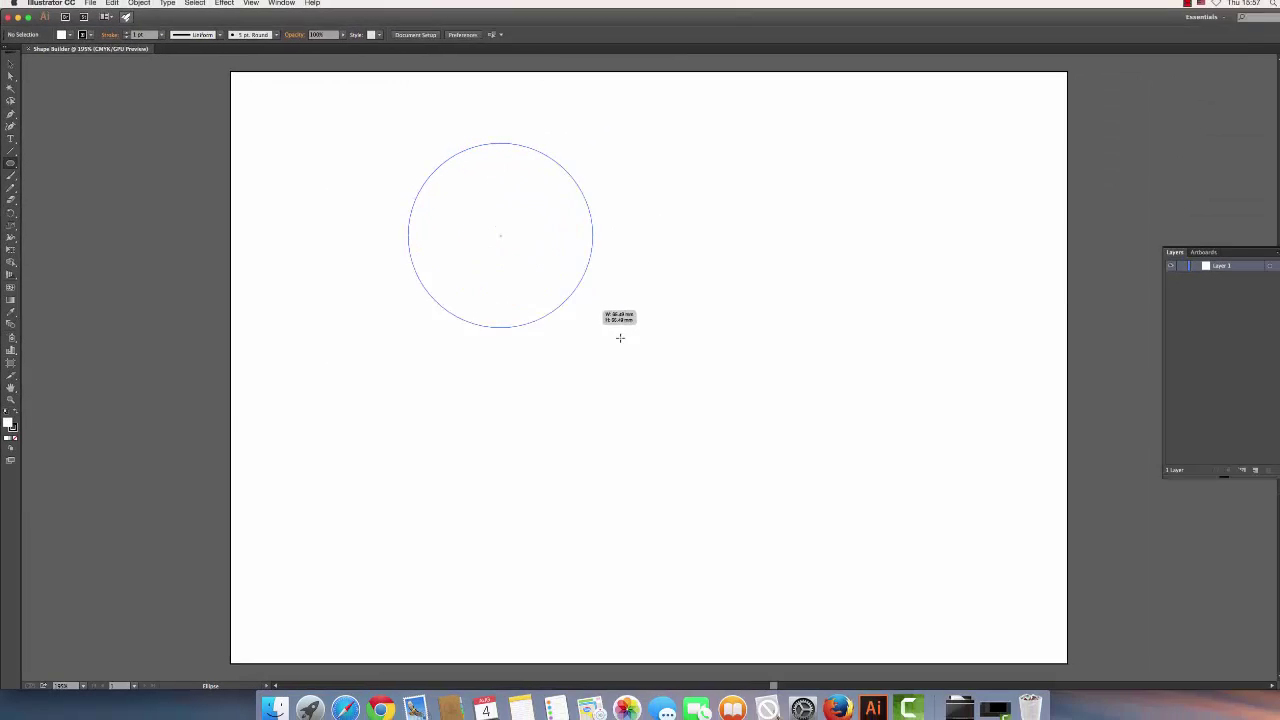
pyautogui.moveTo(779, 490); pyautogui.dragTo(889, 472)
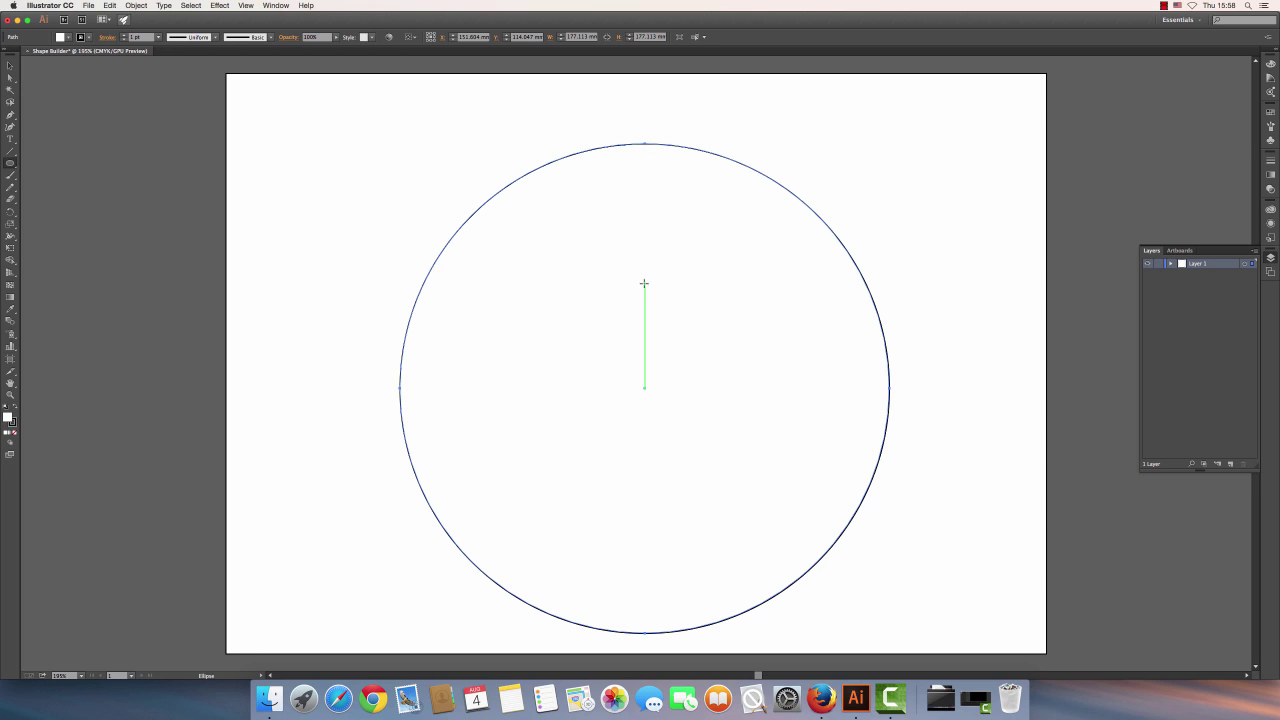
pyautogui.moveTo(644, 283); pyautogui.dragTo(743, 144)
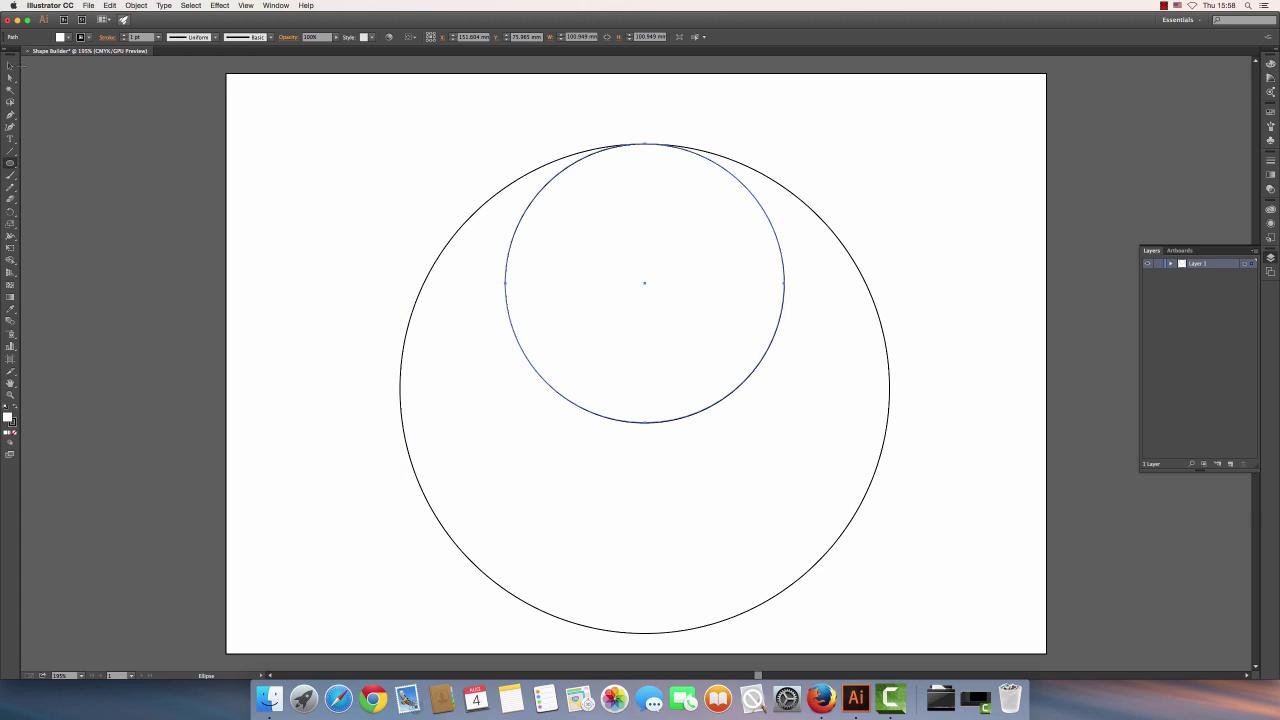
# - Proportionally resize the small circle to 88.556 mm and centre it horizontally in the big circle
pyautogui.click(10, 65)
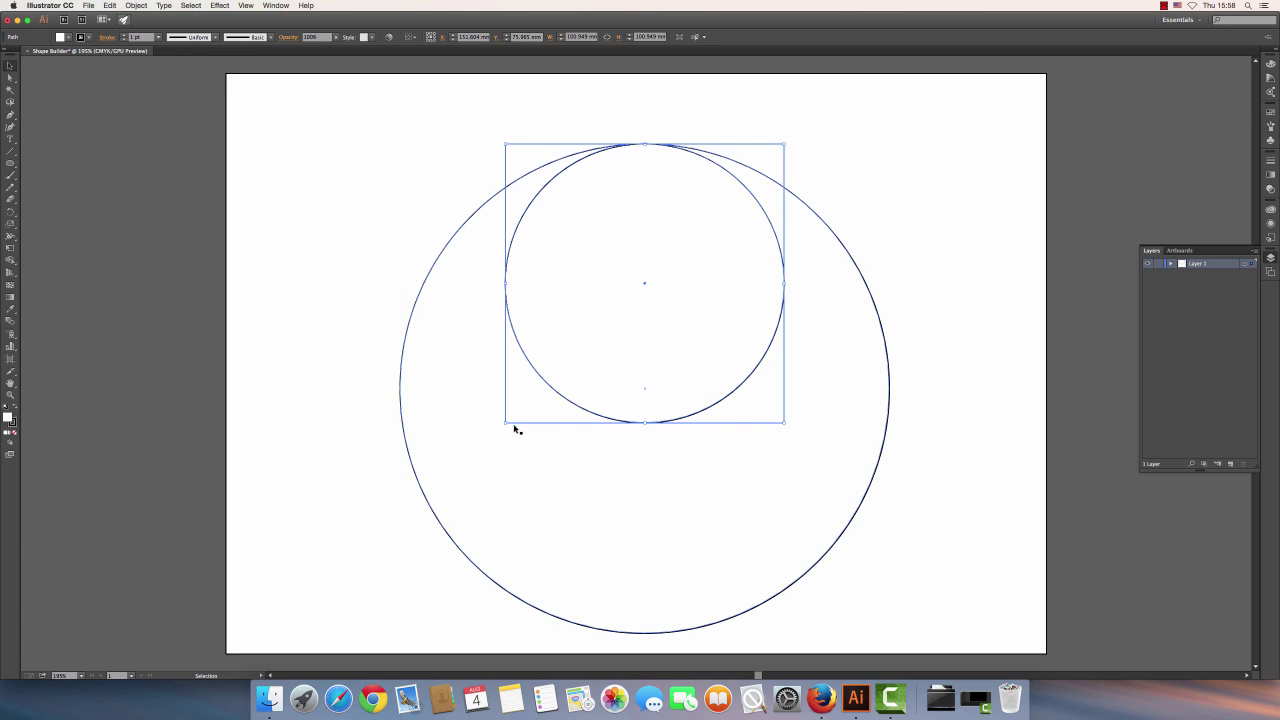
pyautogui.press('shift')
pyautogui.moveTo(505, 423); pyautogui.dragTo(517, 389)
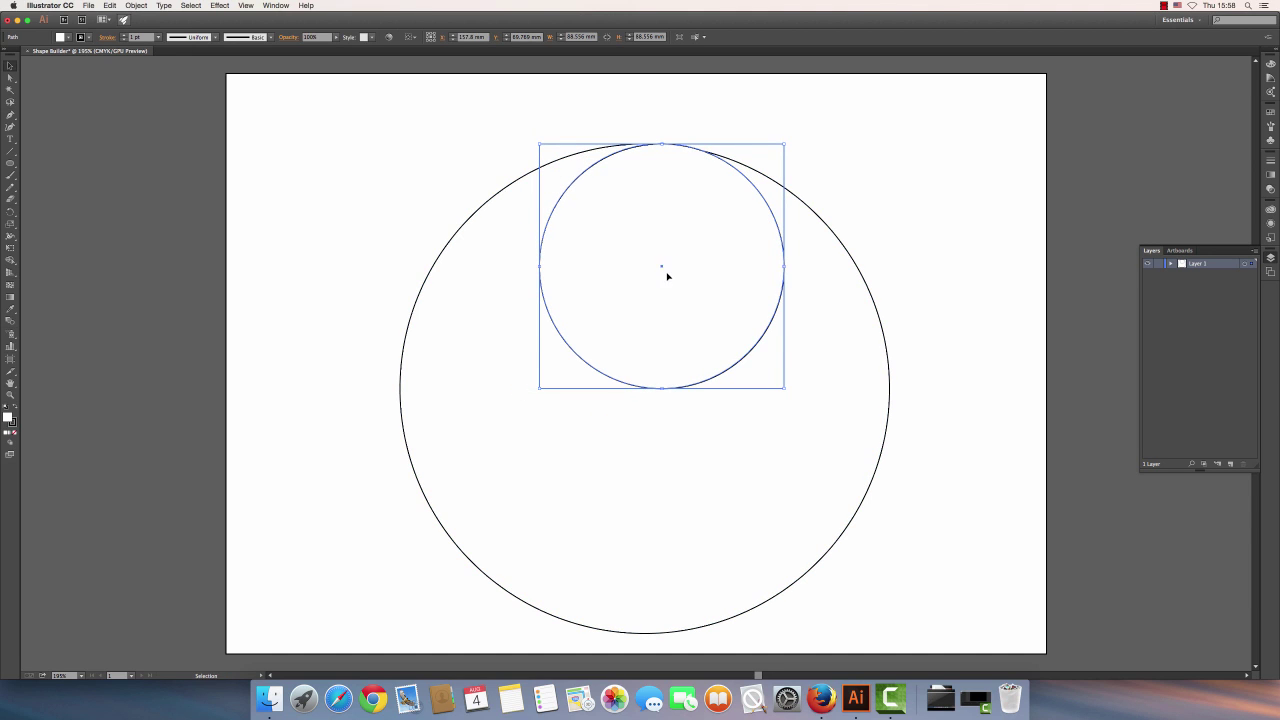
pyautogui.moveTo(666, 277); pyautogui.dragTo(644, 285)
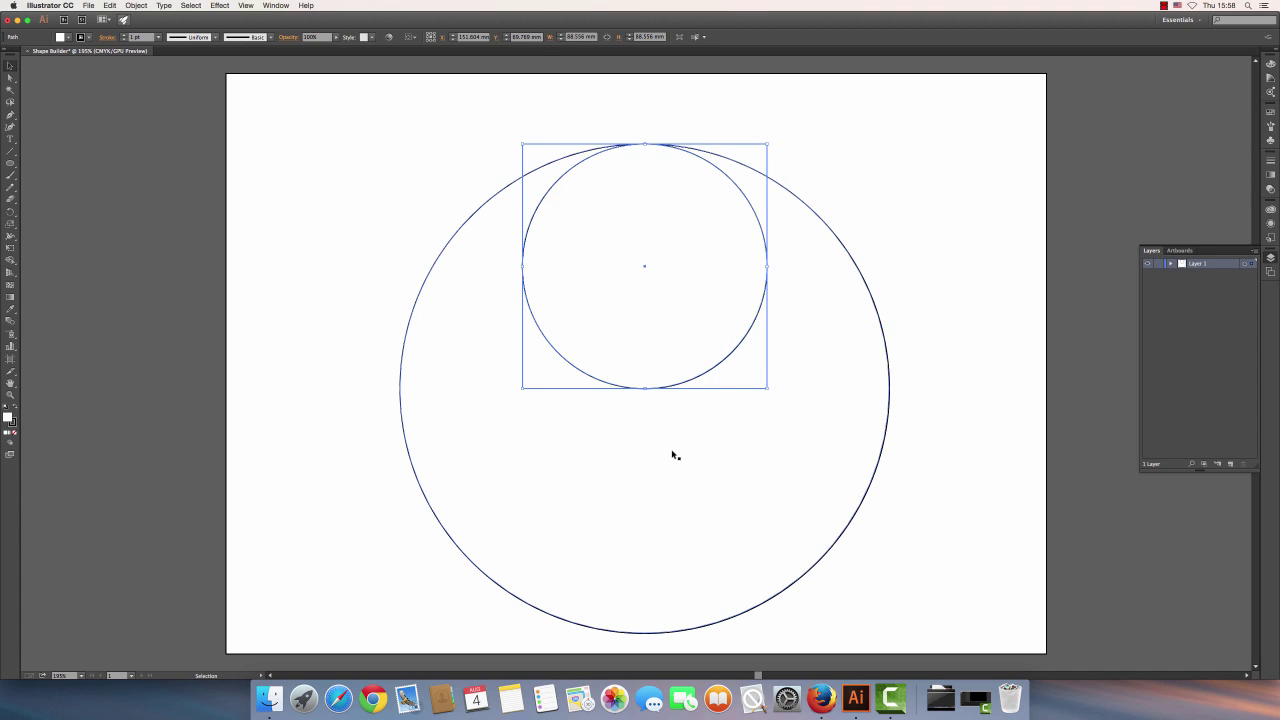
# - Place a copy of the small circle directly below it, touching the big circle's bottom
pyautogui.keyDown('shift'); pyautogui.click(686, 423); pyautogui.keyUp('shift')
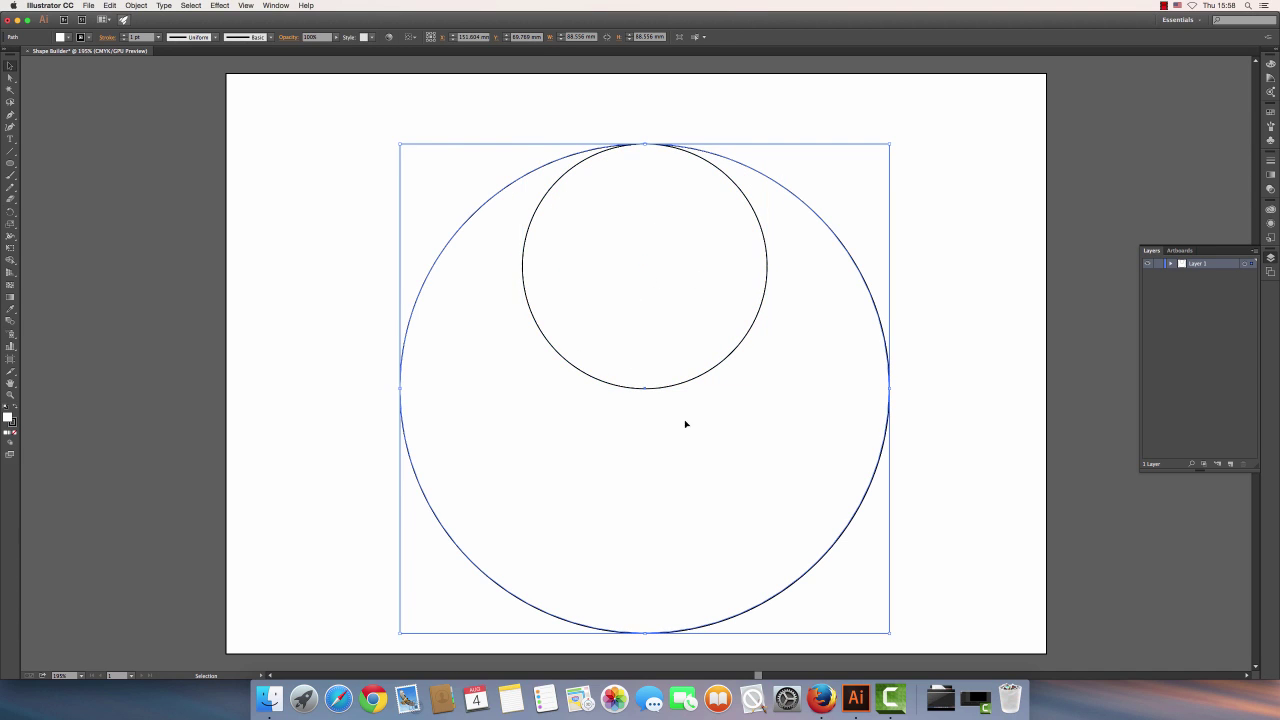
pyautogui.keyDown('shift'); pyautogui.click(716, 244); pyautogui.keyUp('shift')
pyautogui.keyDown('shift'); pyautogui.click(532, 223); pyautogui.keyUp('shift')
pyautogui.moveTo(532, 224); pyautogui.dragTo(531, 471)
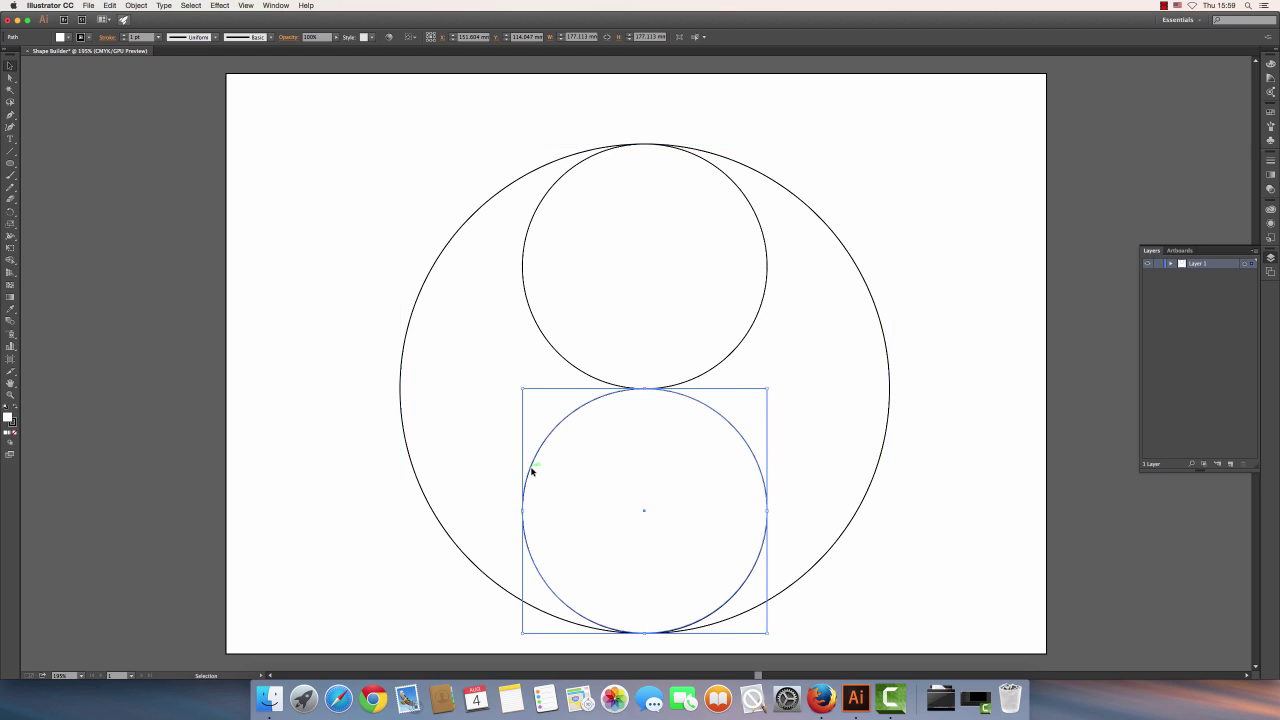
pyautogui.click(505, 331)
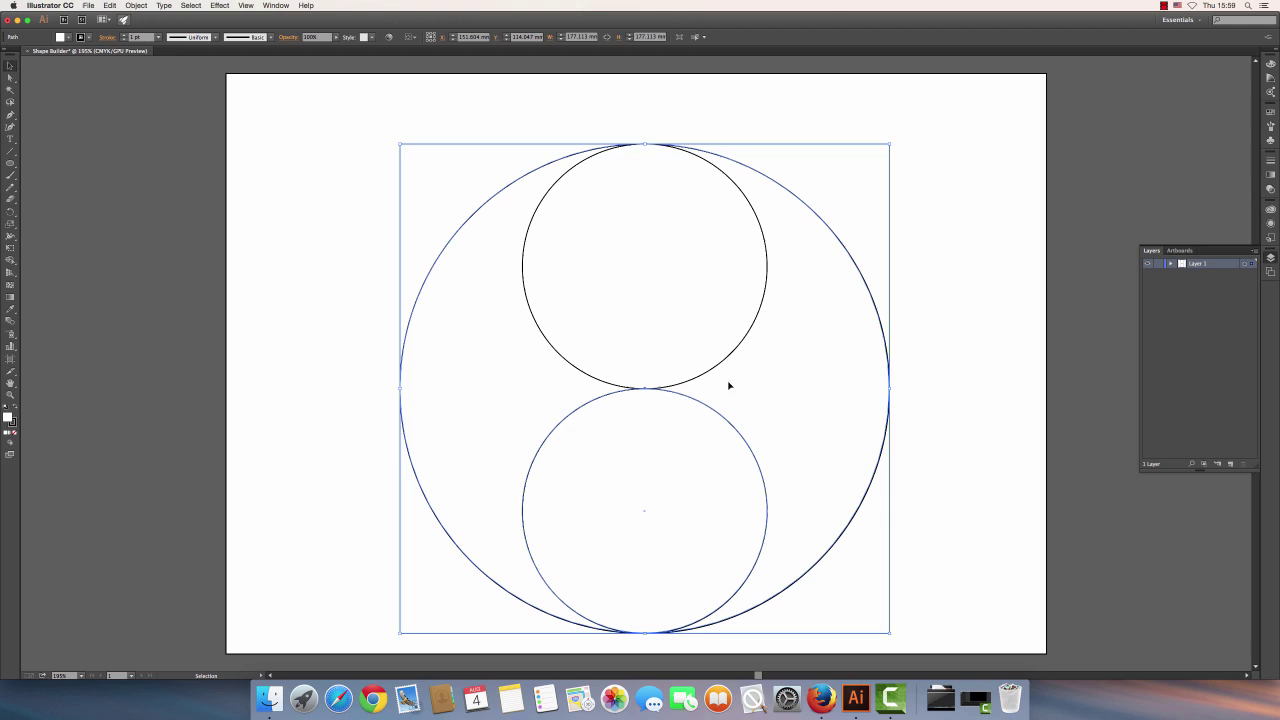
# - Draw a tiny circle near the upper circle's top and copy it into the lower circle
pyautogui.click(10, 163)
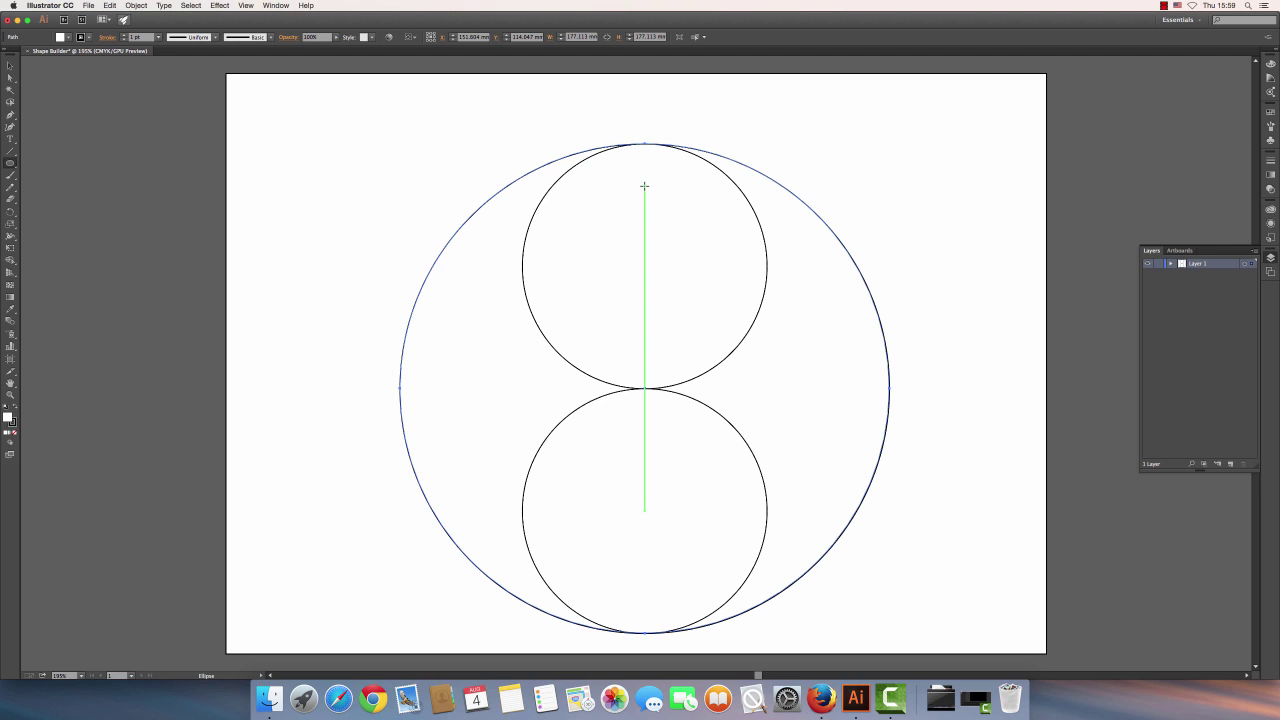
pyautogui.moveTo(644, 188); pyautogui.dragTo(681, 158)
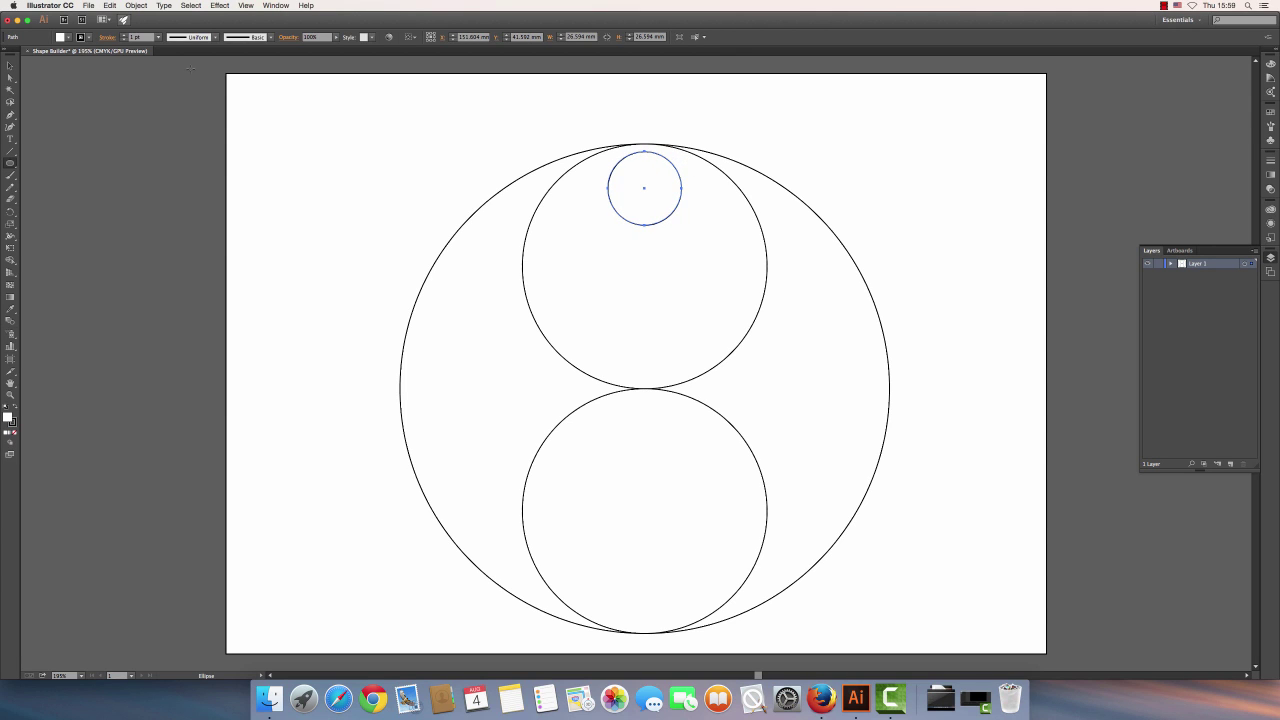
pyautogui.click(10, 65)
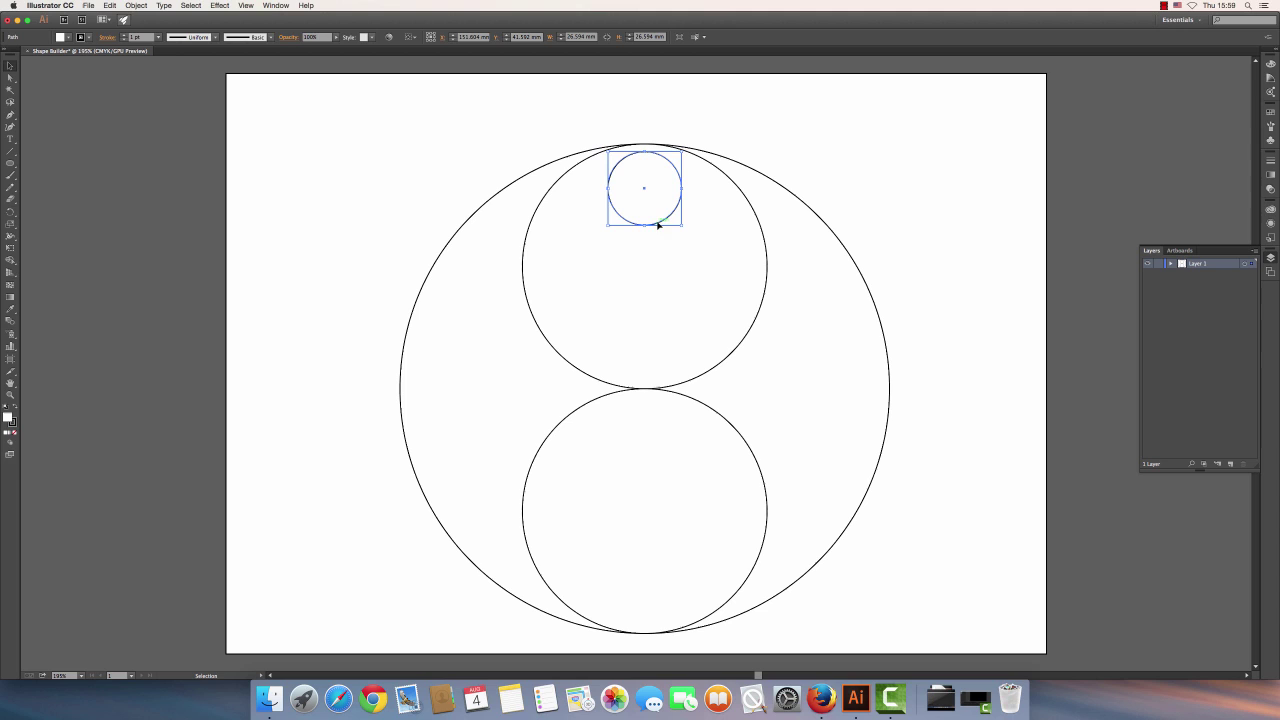
pyautogui.moveTo(658, 224); pyautogui.dragTo(659, 621)
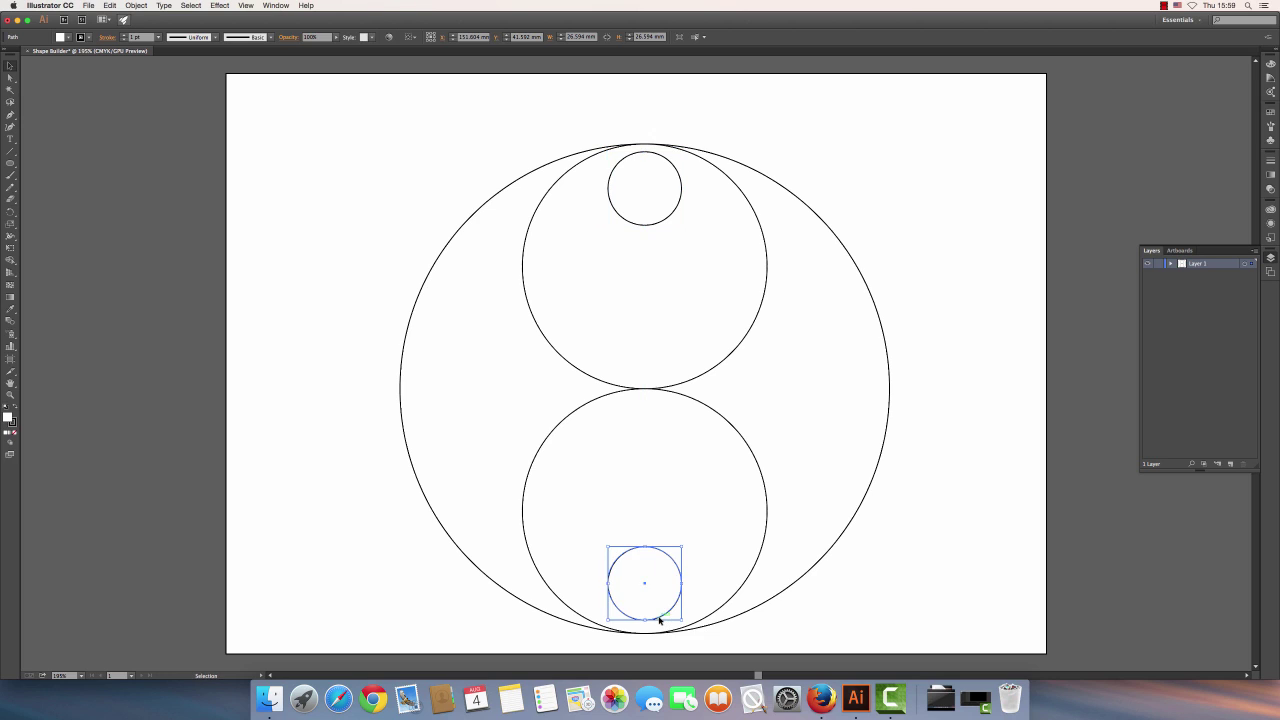
pyautogui.click(87, 124)
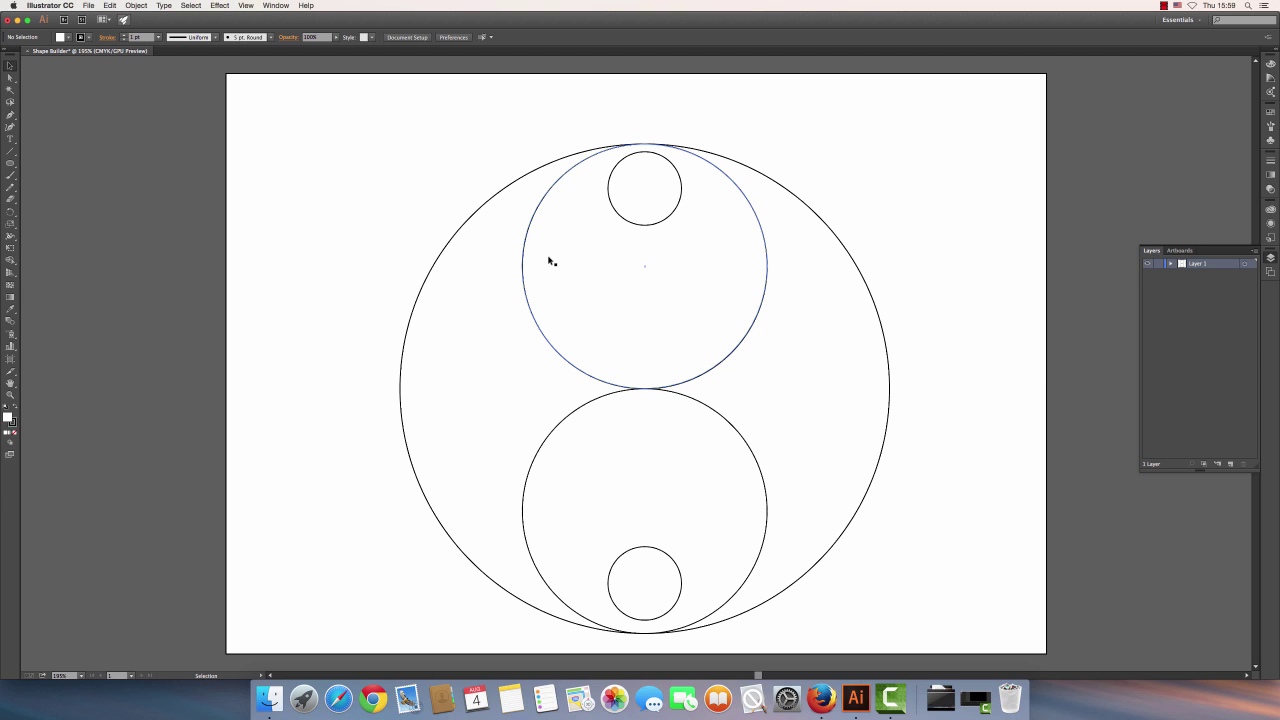
# - Move the two tiny circles to the centres of the upper and lower circles, then deselect
pyautogui.moveTo(647, 227); pyautogui.dragTo(648, 302)
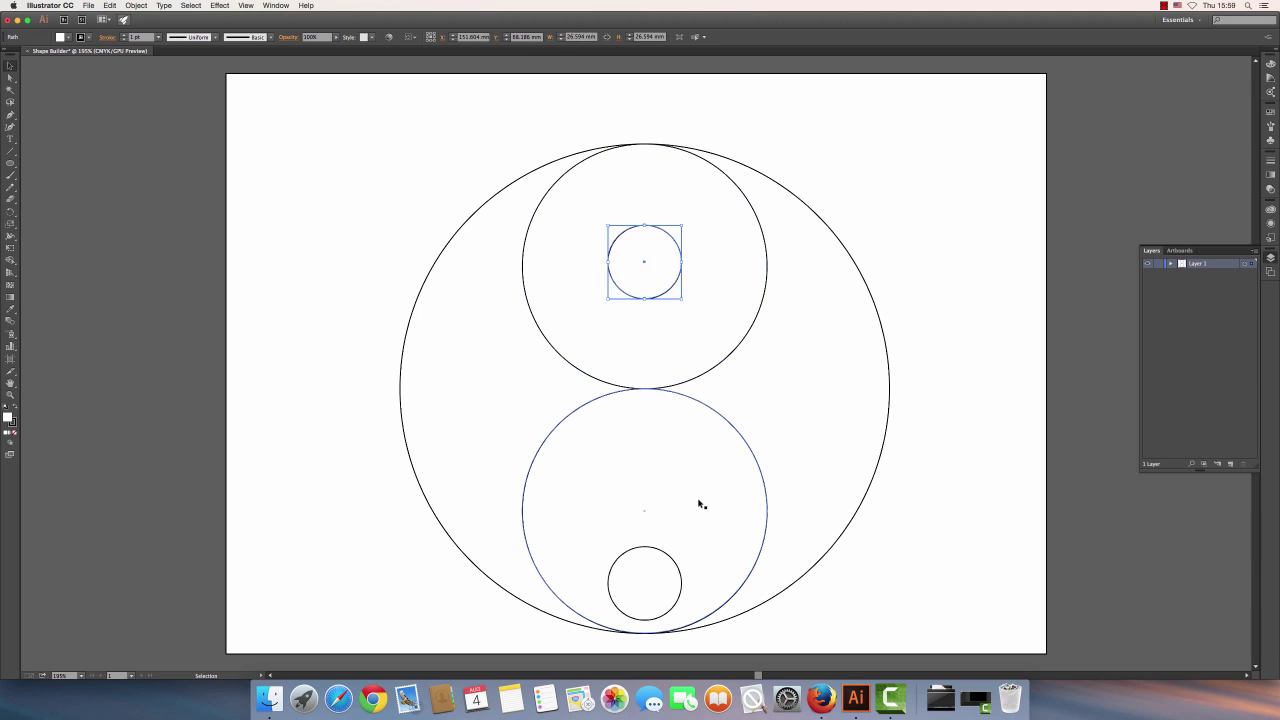
pyautogui.moveTo(666, 555); pyautogui.dragTo(666, 481)
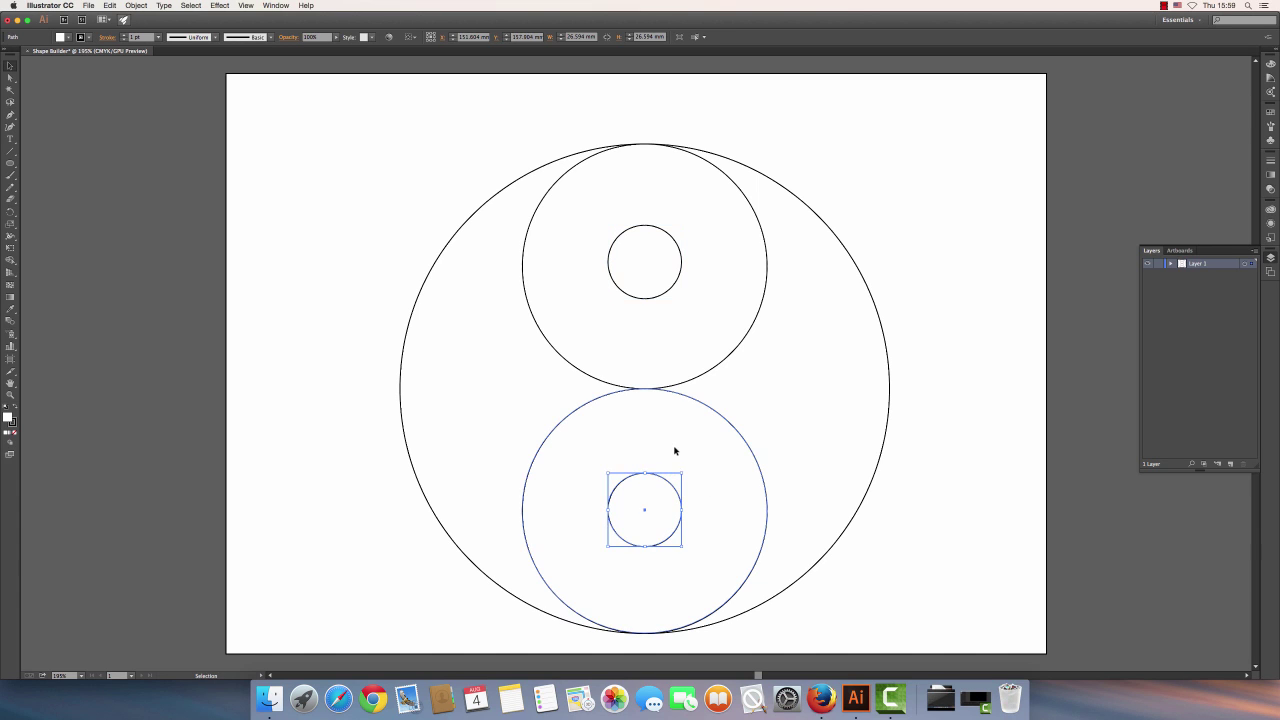
pyautogui.click(675, 451)
pyautogui.press('super+a')
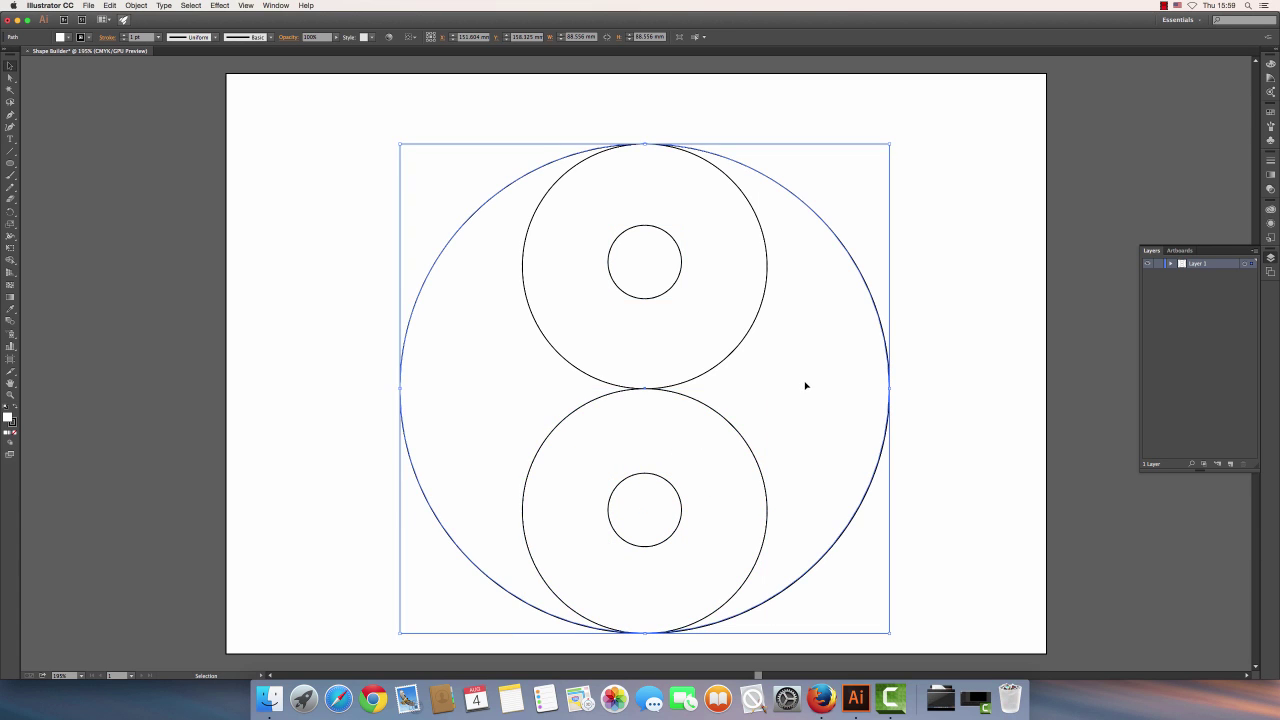
pyautogui.click(961, 348)
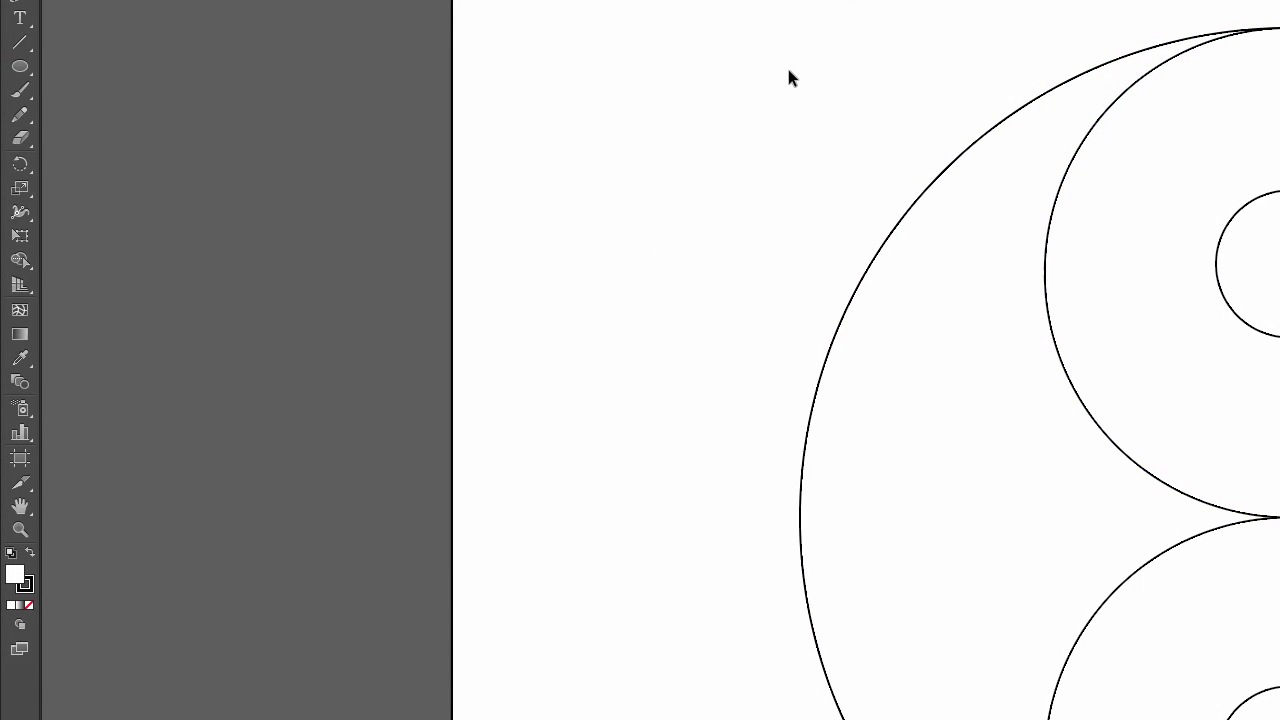
# - Select all circles for the Shape Builder, undo the earlier merge, and merge the top ring
pyautogui.click(20, 260)
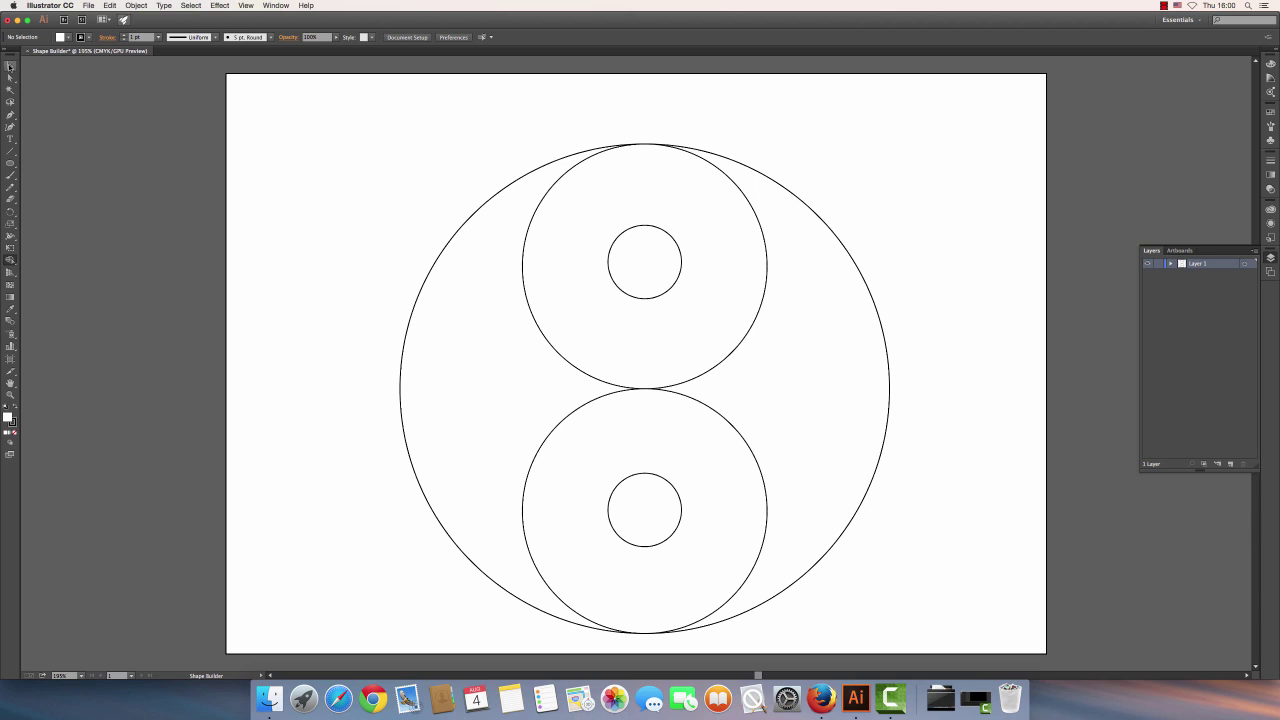
pyautogui.click(10, 66)
pyautogui.moveTo(317, 125); pyautogui.dragTo(923, 640)
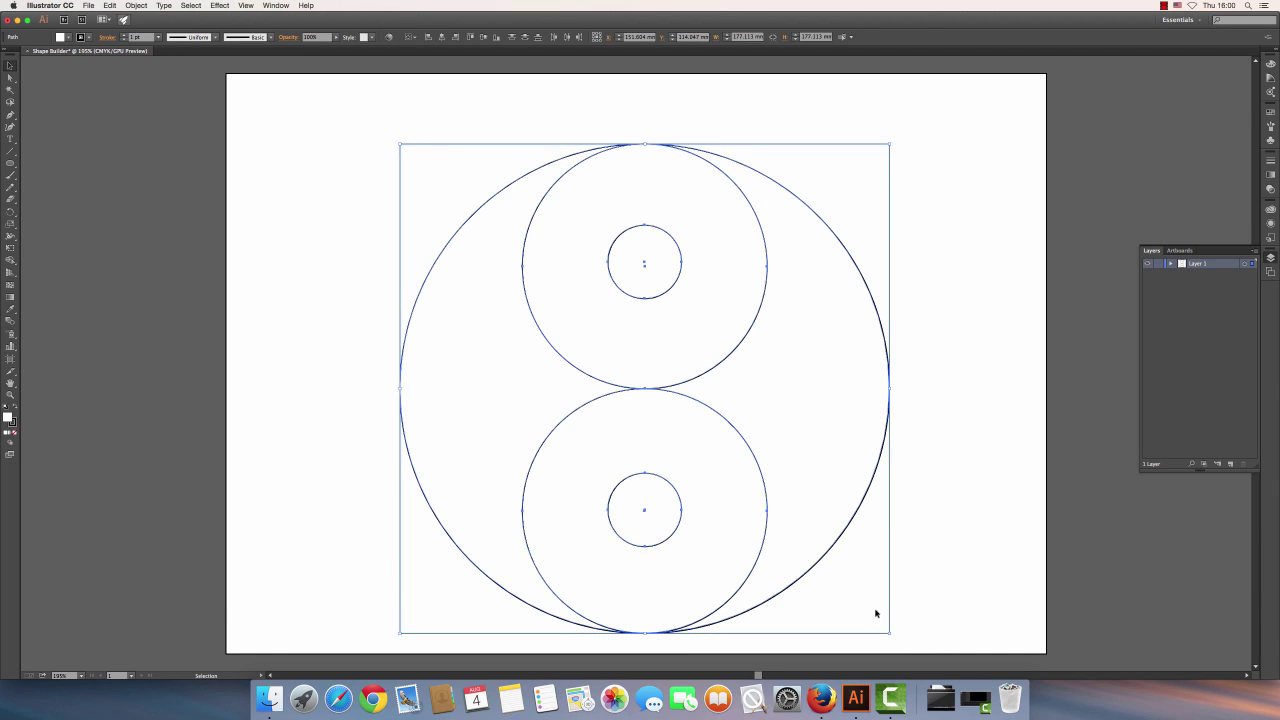
pyautogui.click(10, 260)
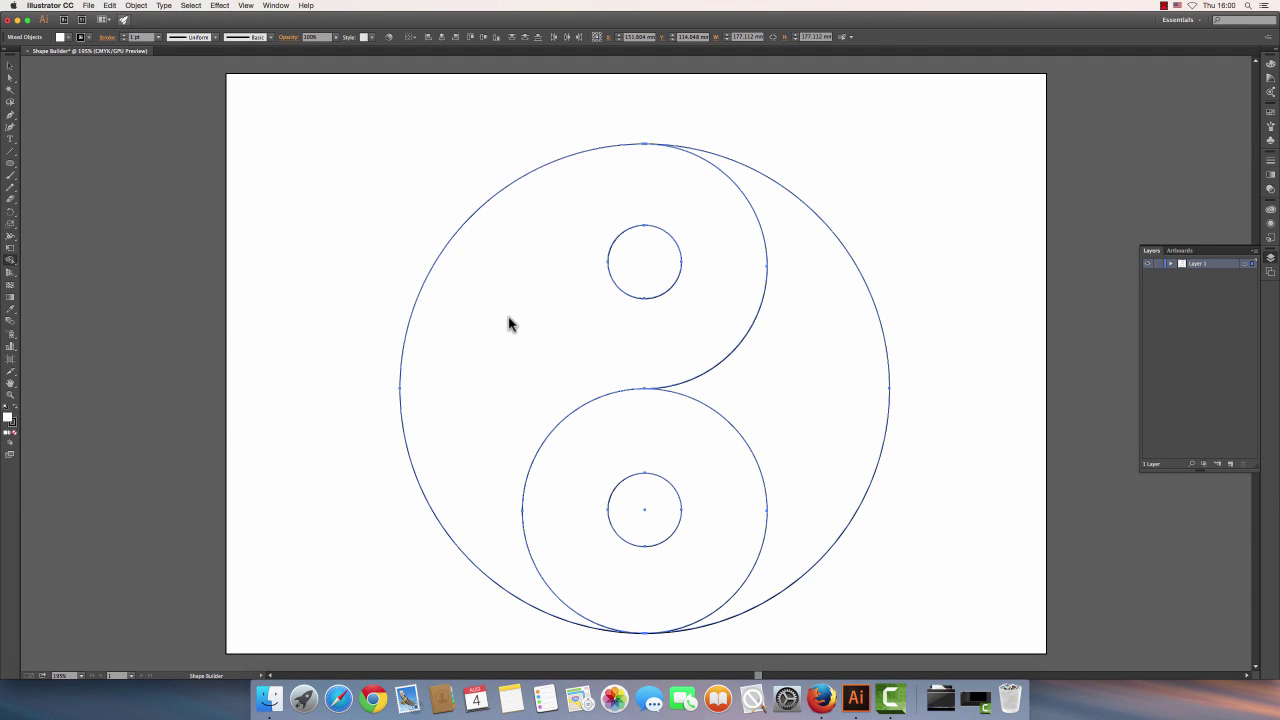
pyautogui.press('super+z')
pyautogui.press('super+z')
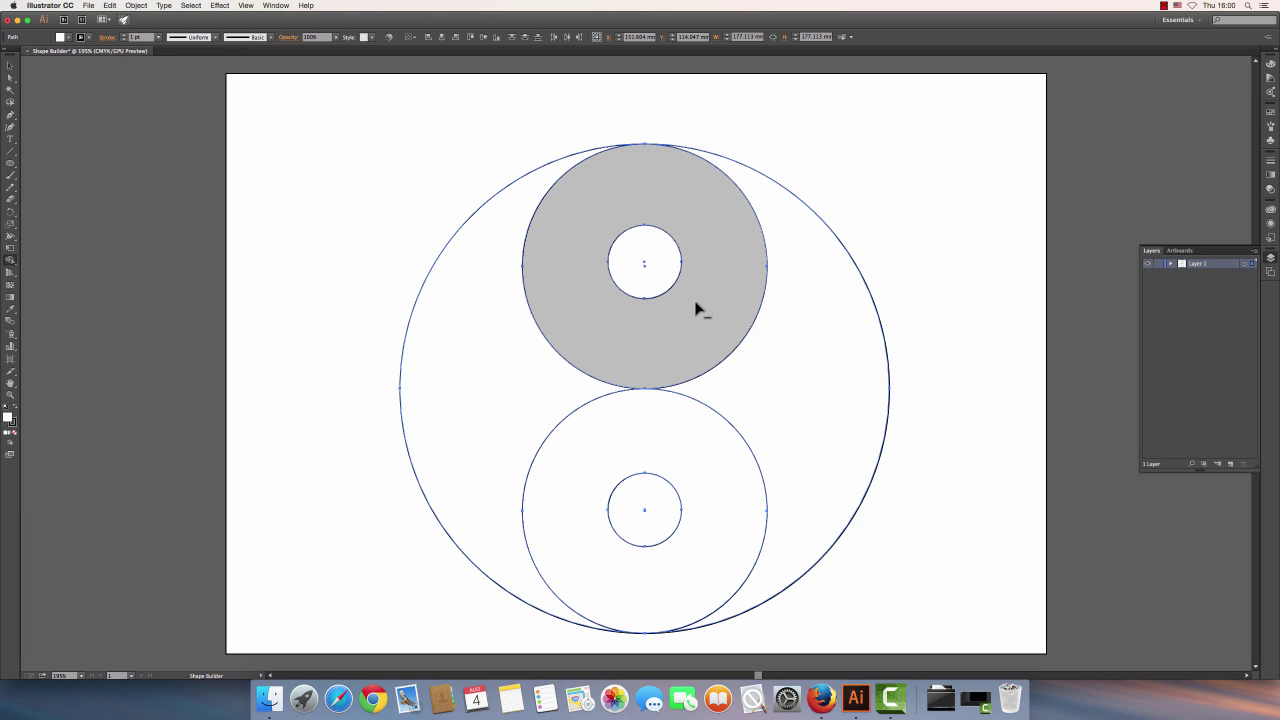
pyautogui.click(571, 304)
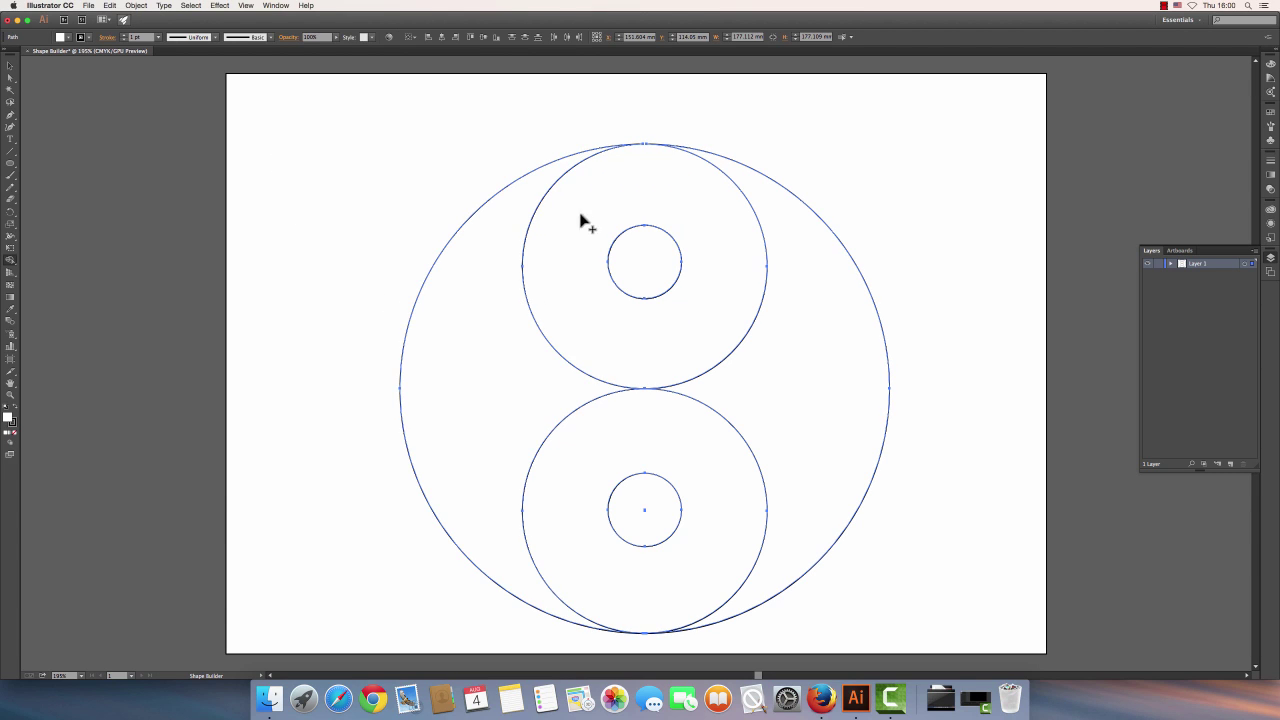
# - Draw an ellipse overlapping the big circle's top and move it to the bottom of Layer 1
pyautogui.click(10, 163)
pyautogui.moveTo(431, 129); pyautogui.dragTo(642, 251)
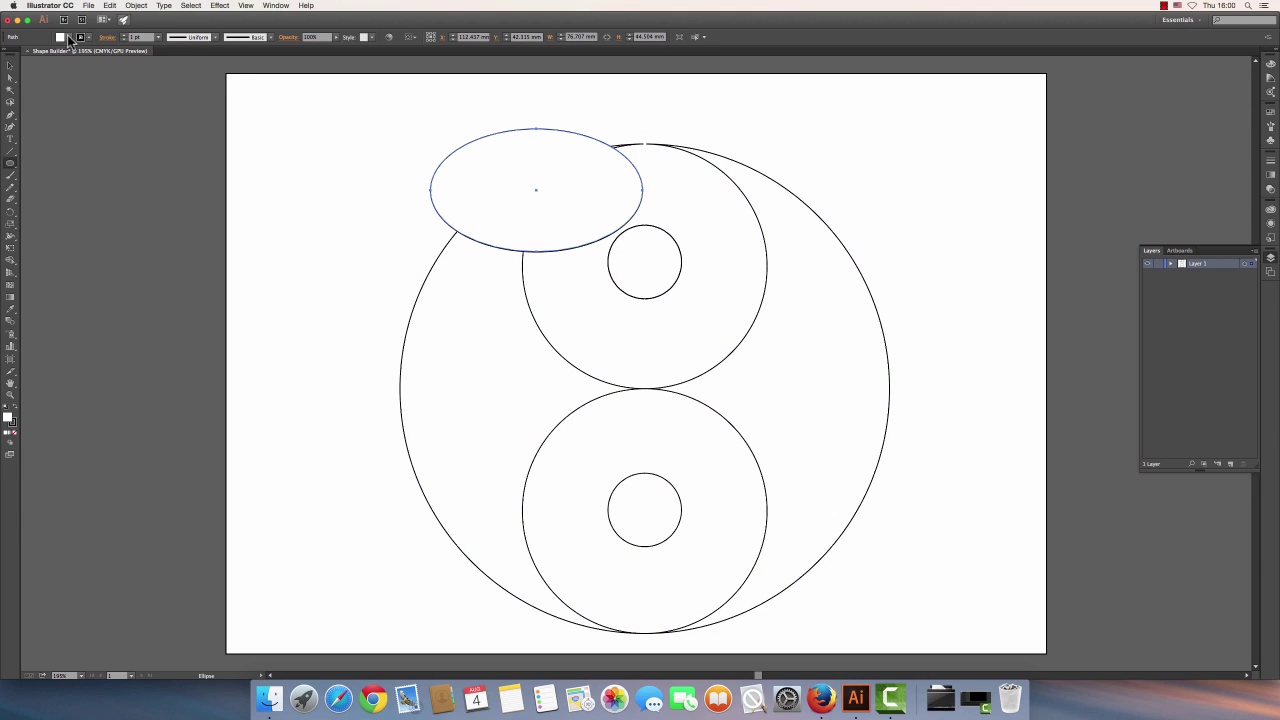
pyautogui.click(1171, 263)
pyautogui.moveTo(1210, 276); pyautogui.dragTo(1211, 340)
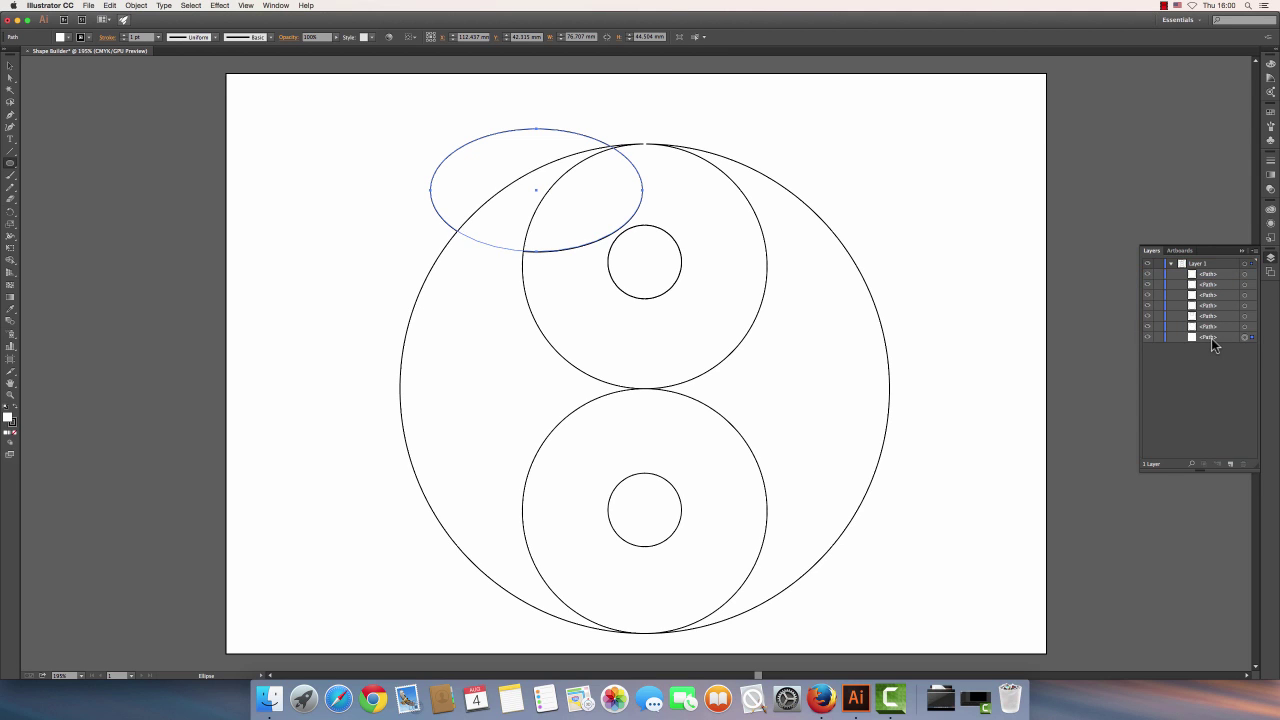
# - Fill the ellipse yellow and deselect it
pyautogui.click(9, 66)
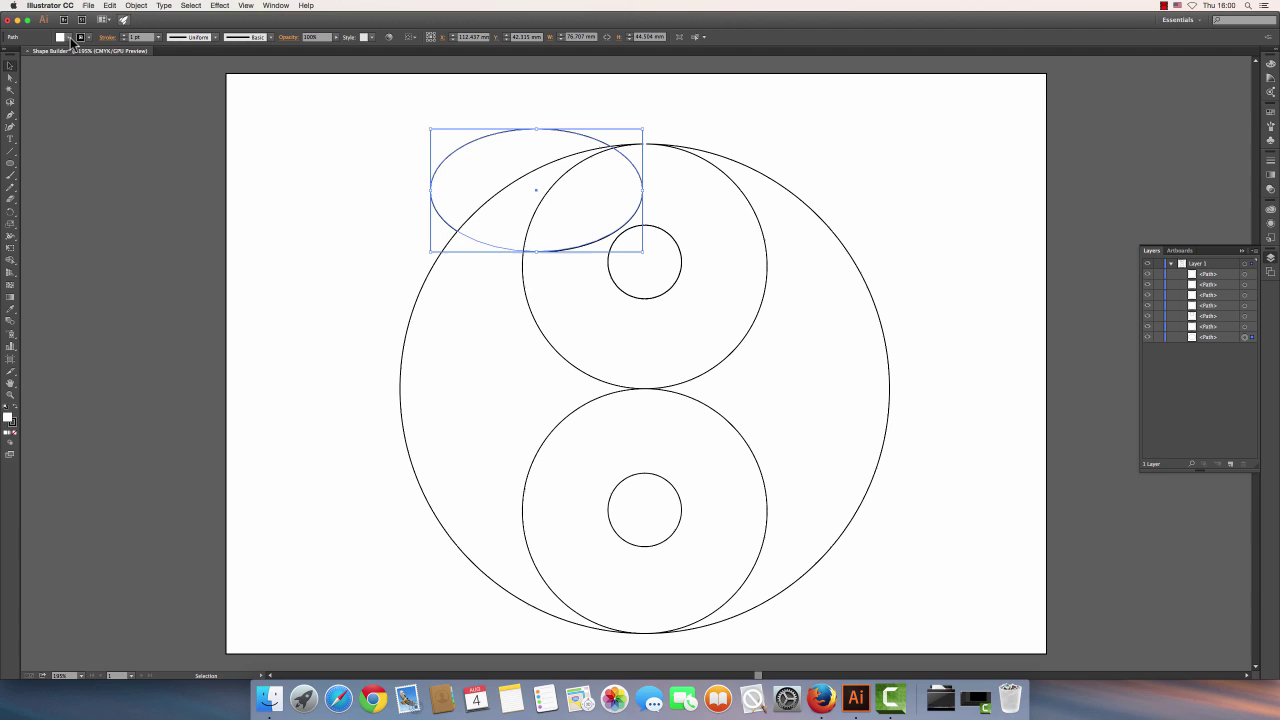
pyautogui.click(71, 39)
pyautogui.click(42, 61)
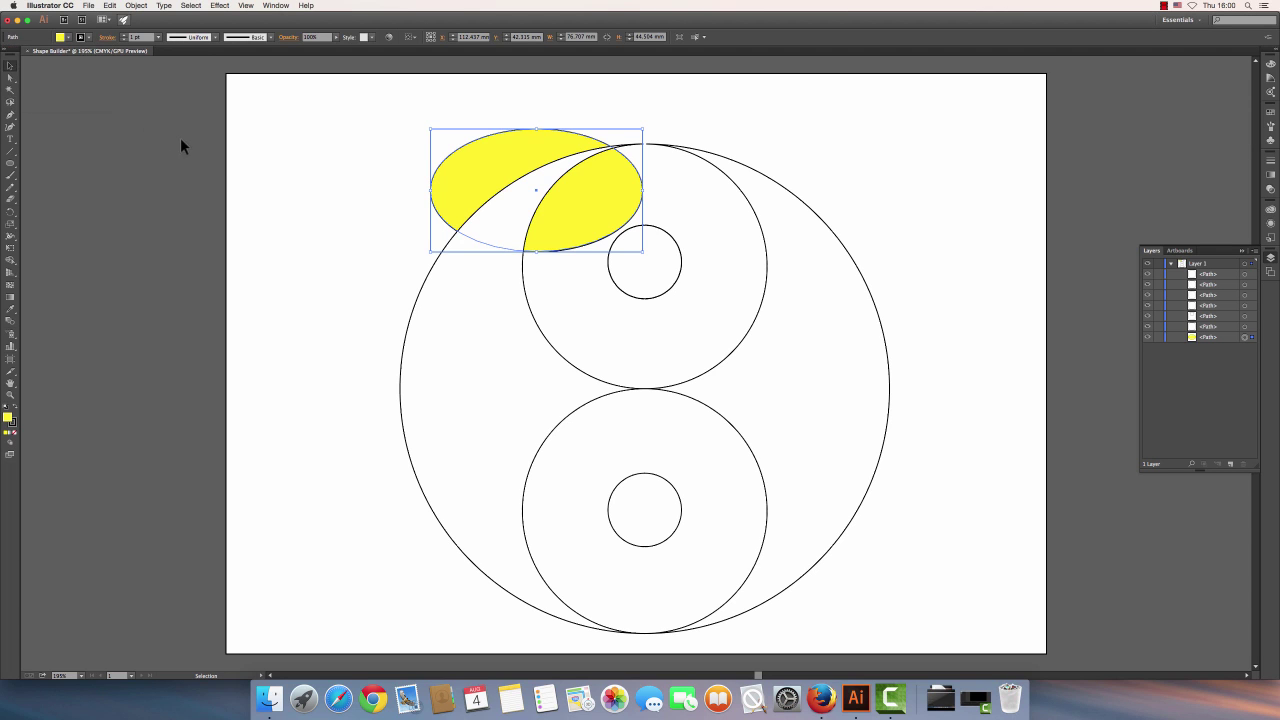
pyautogui.click(373, 177)
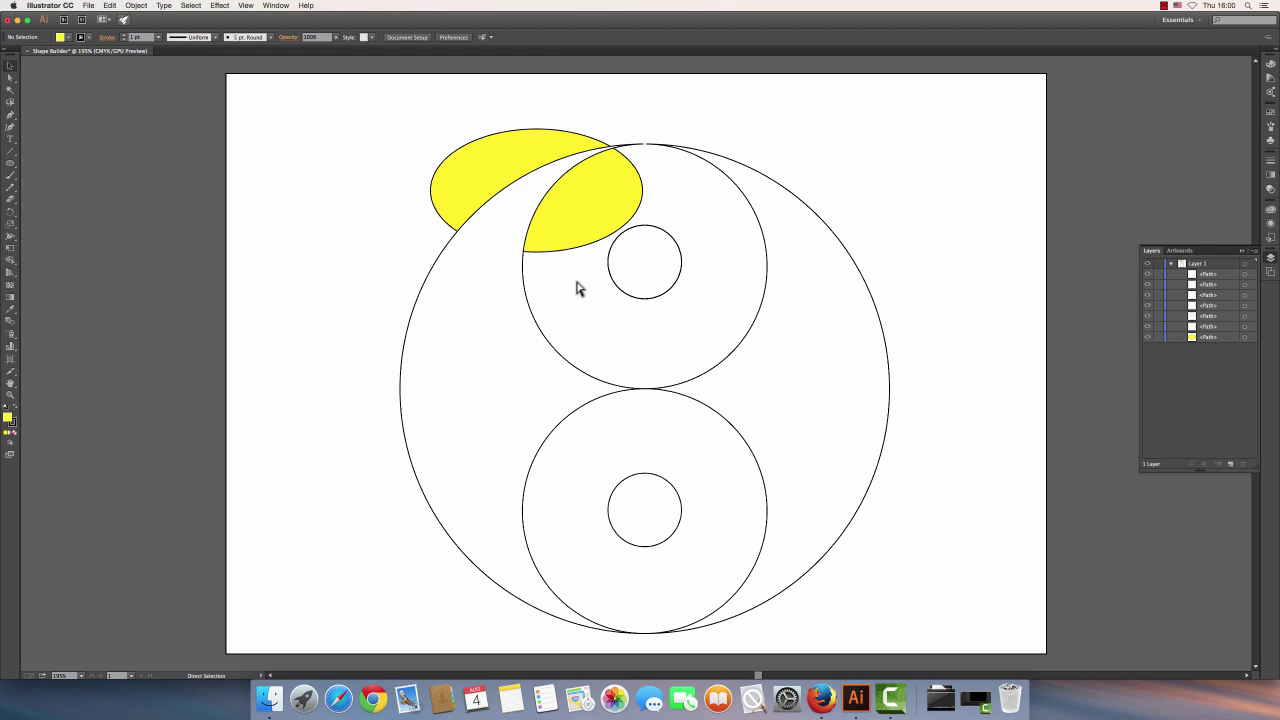
# - Undo the yellow fill and remove the ellipse, leaving the five circles deselected
pyautogui.press('super+z')
pyautogui.press('super+z')
pyautogui.press('super+z')
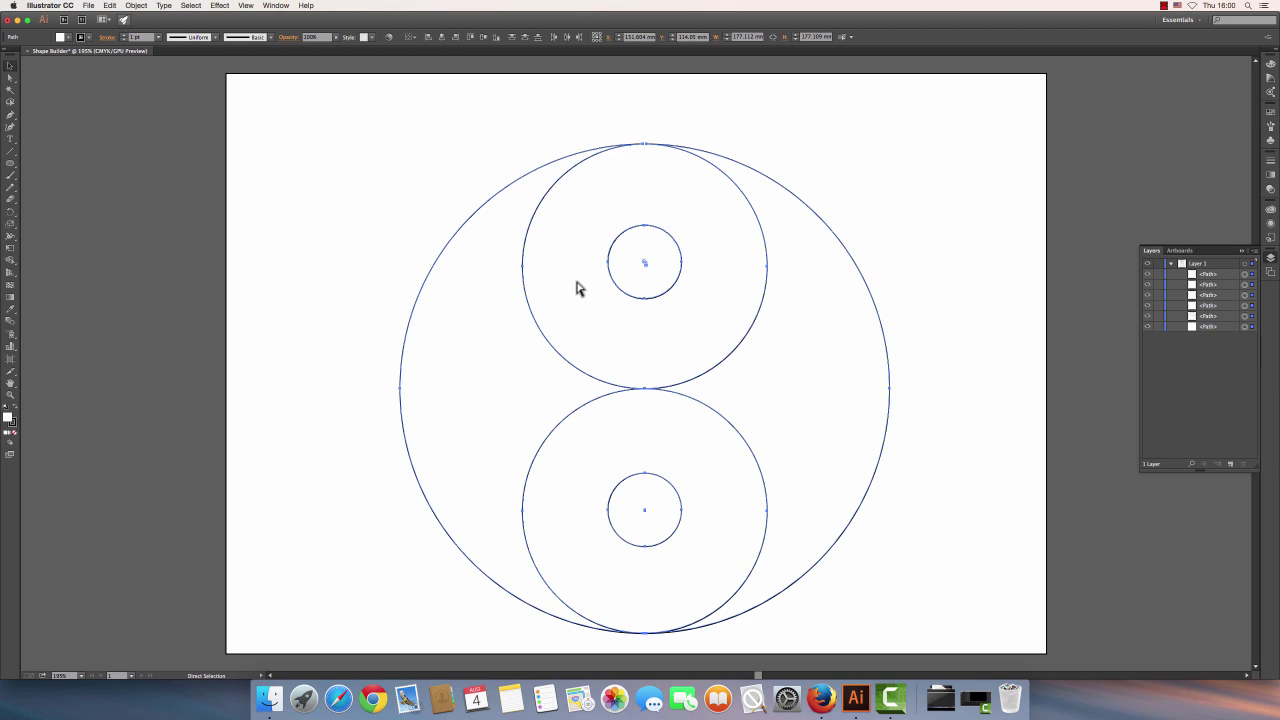
pyautogui.press('v')
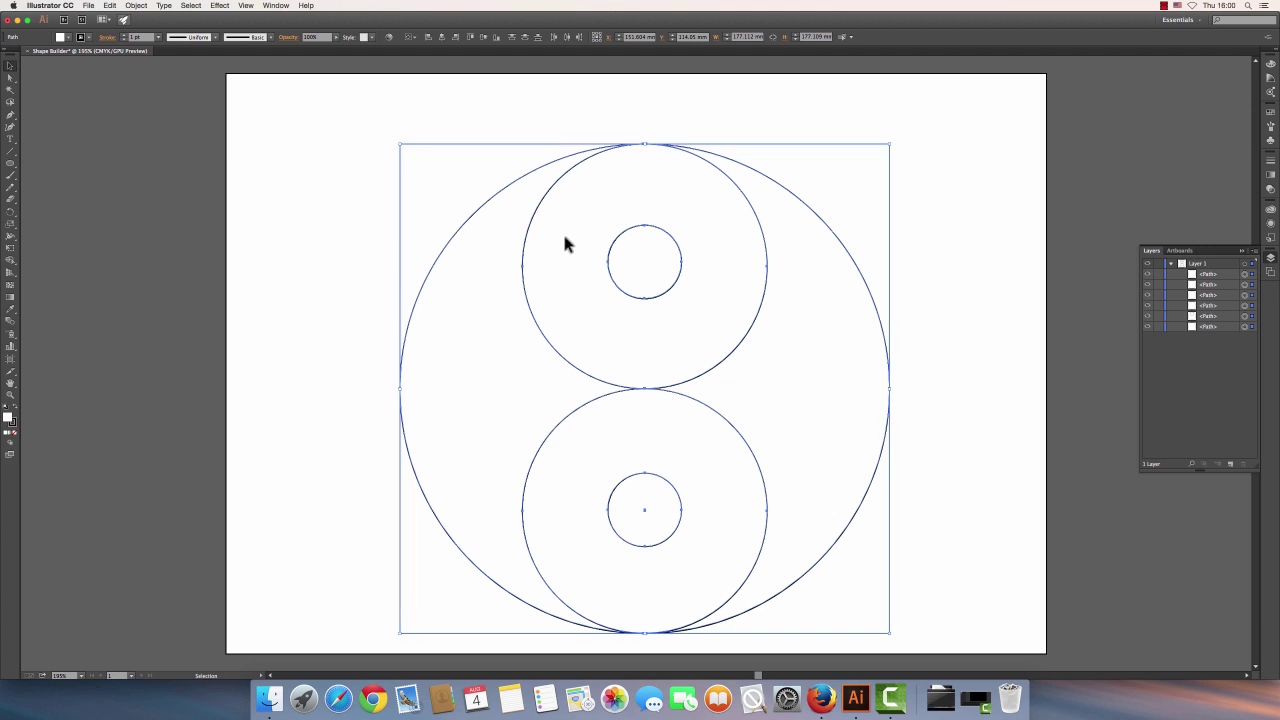
pyautogui.click(376, 196)
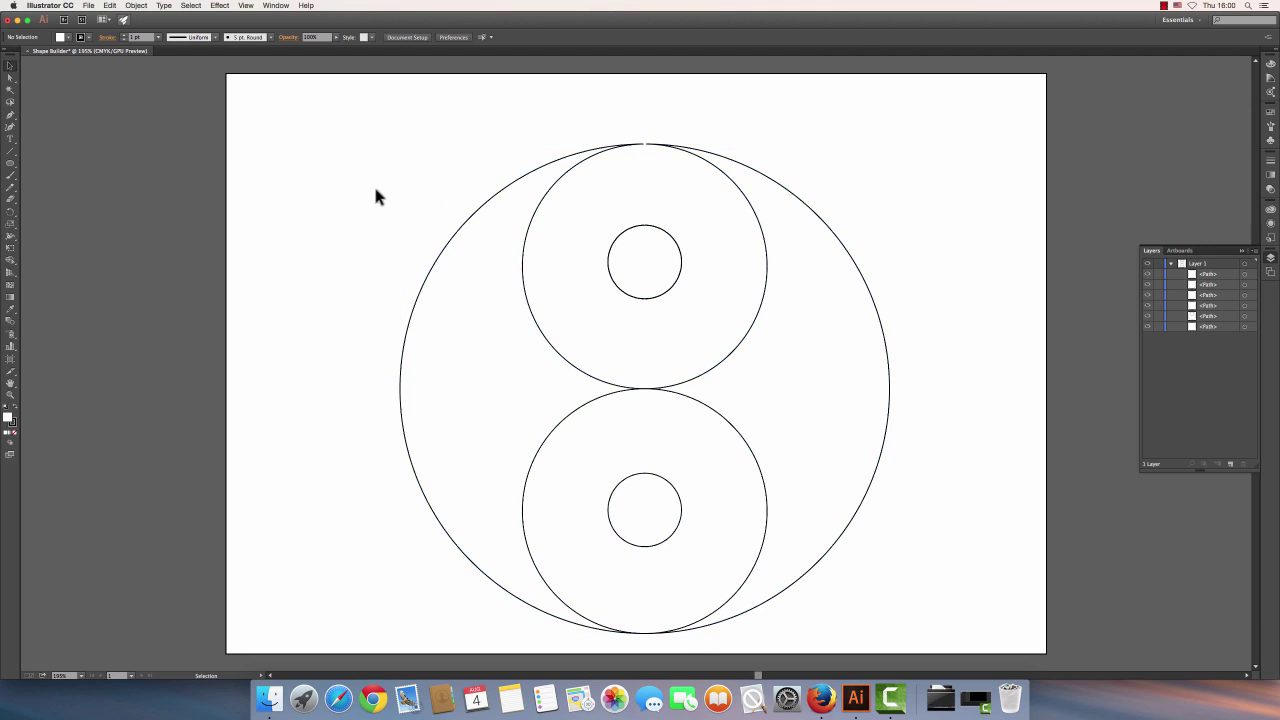
pyautogui.press('super+z')
pyautogui.click(462, 192)
pyautogui.click(551, 215)
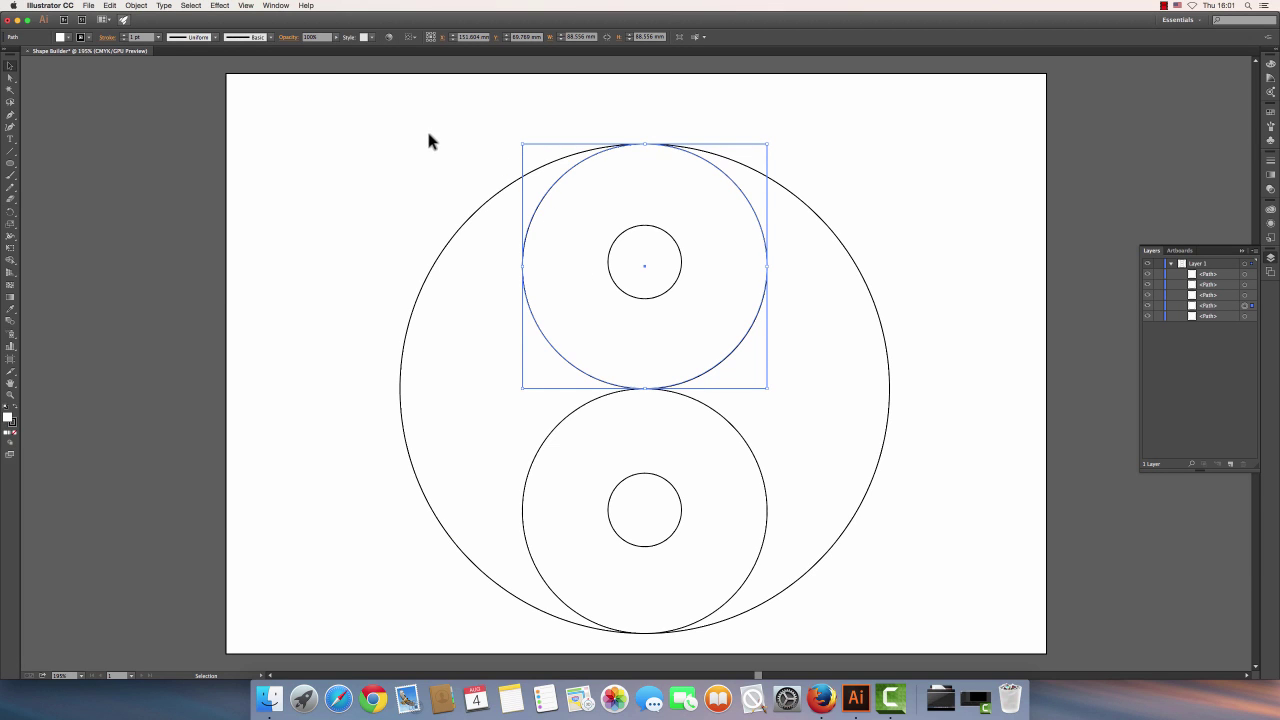
pyautogui.click(366, 144)
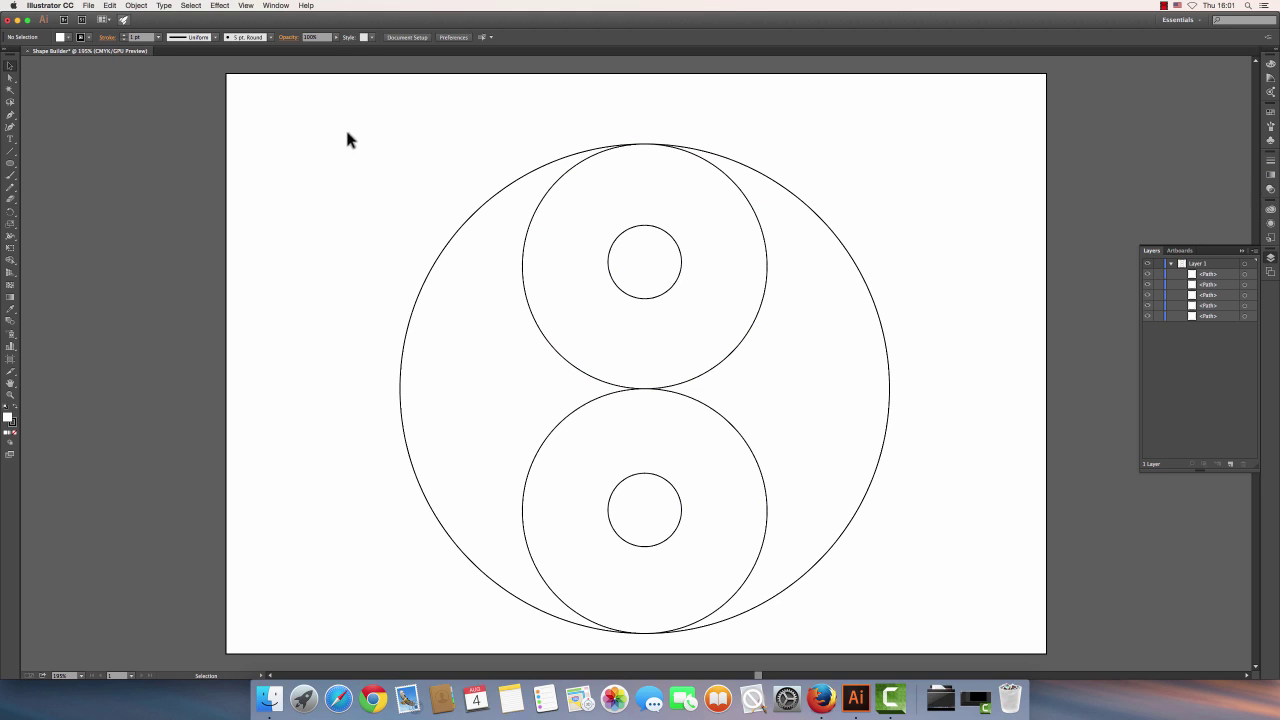
# - Select all five circles and merge the top ring with the left region and the bottom ring with the right
pyautogui.moveTo(347, 132); pyautogui.dragTo(937, 650)
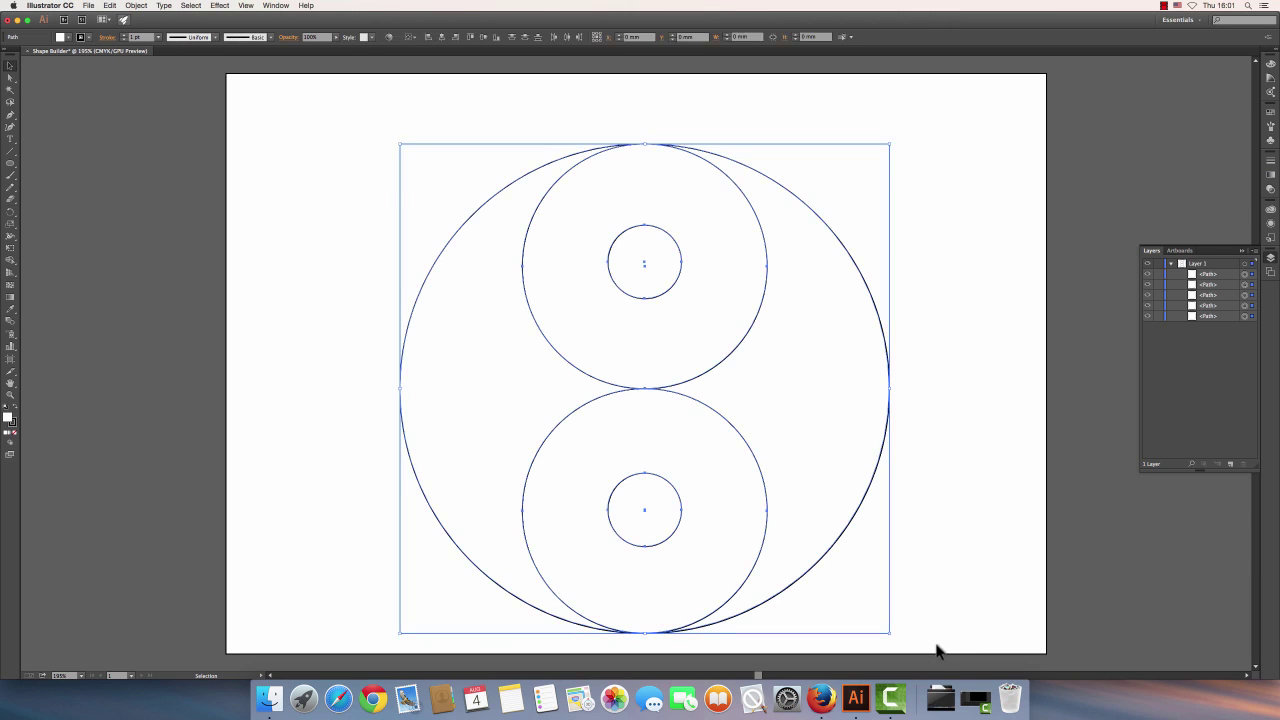
pyautogui.click(10, 260)
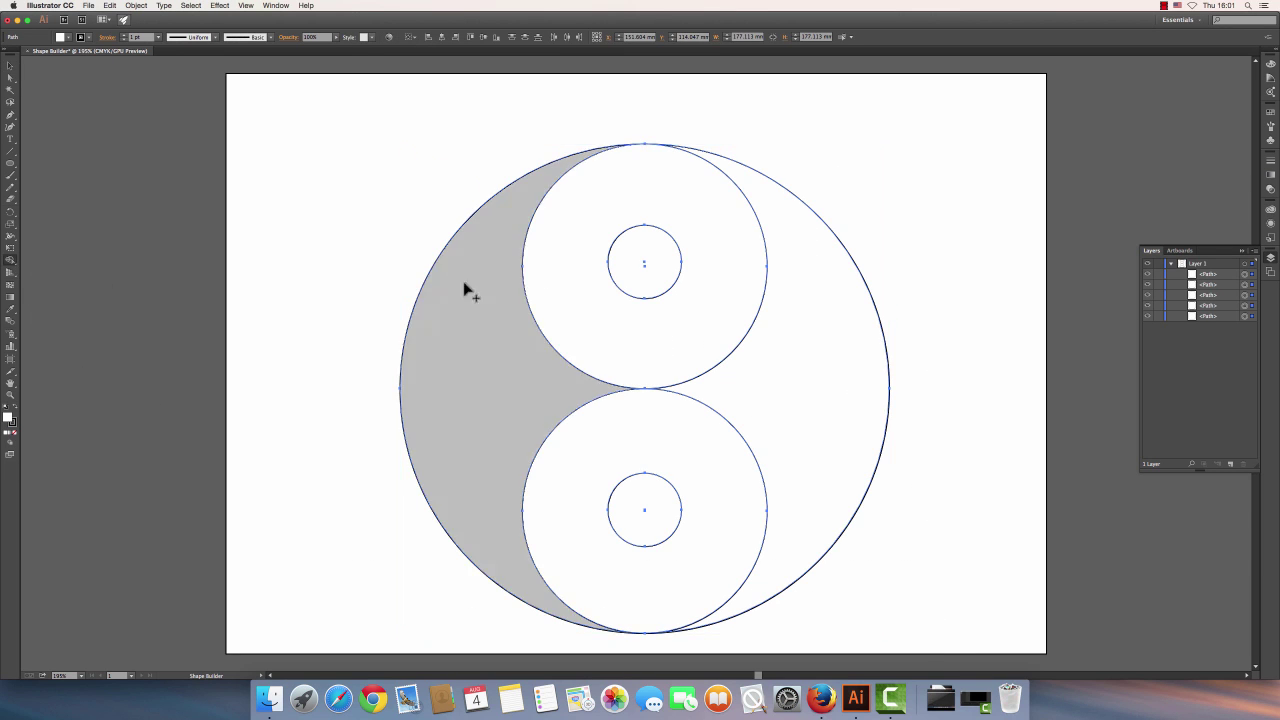
pyautogui.moveTo(574, 263); pyautogui.dragTo(503, 337)
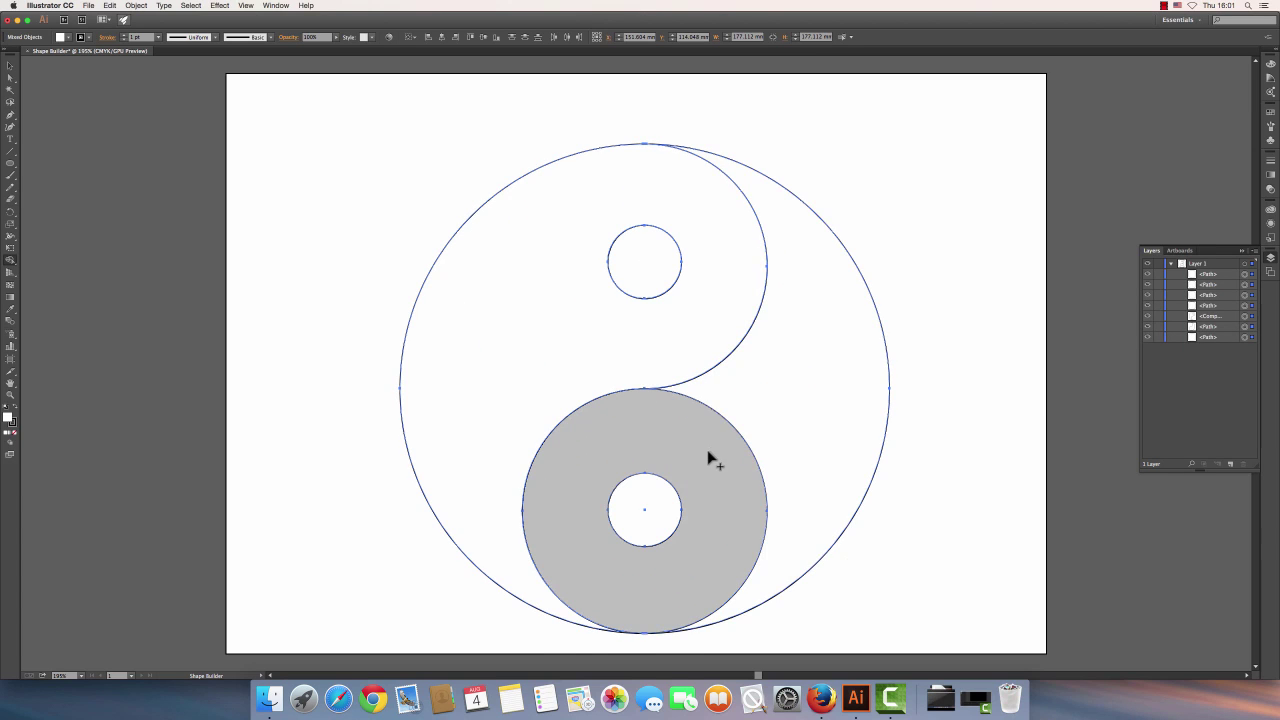
pyautogui.moveTo(712, 458); pyautogui.dragTo(821, 377)
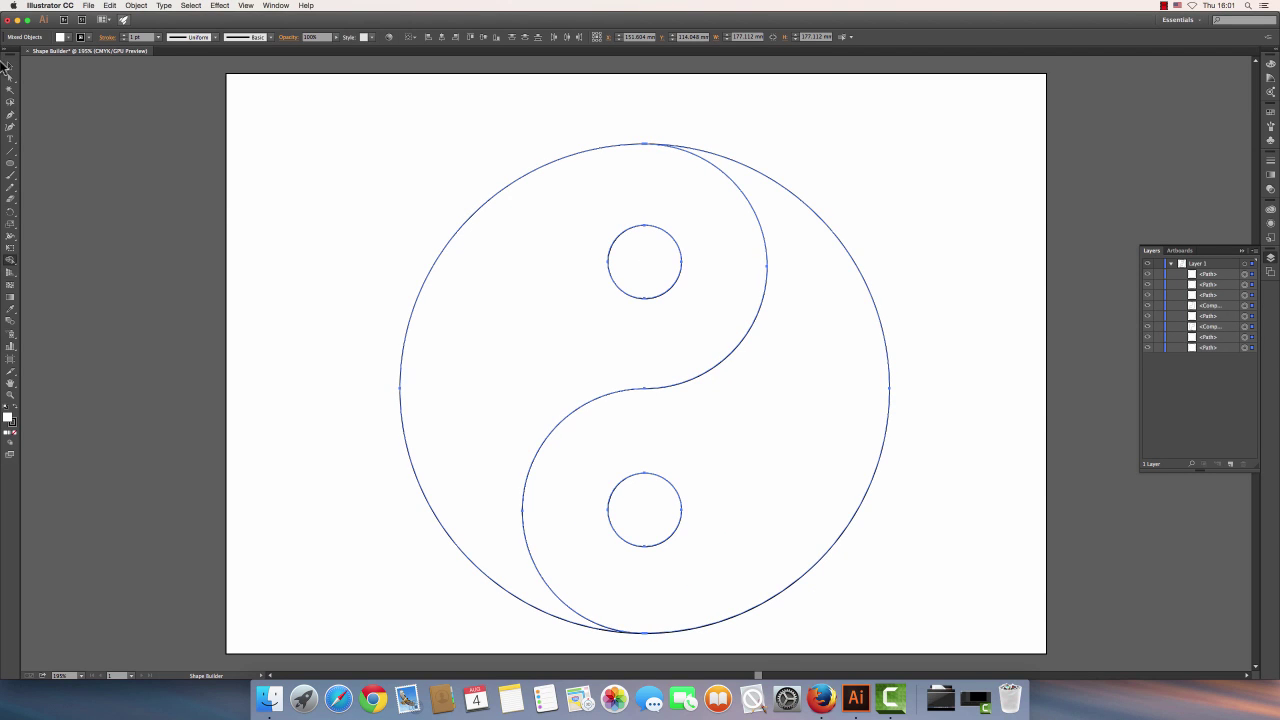
pyautogui.click(7, 66)
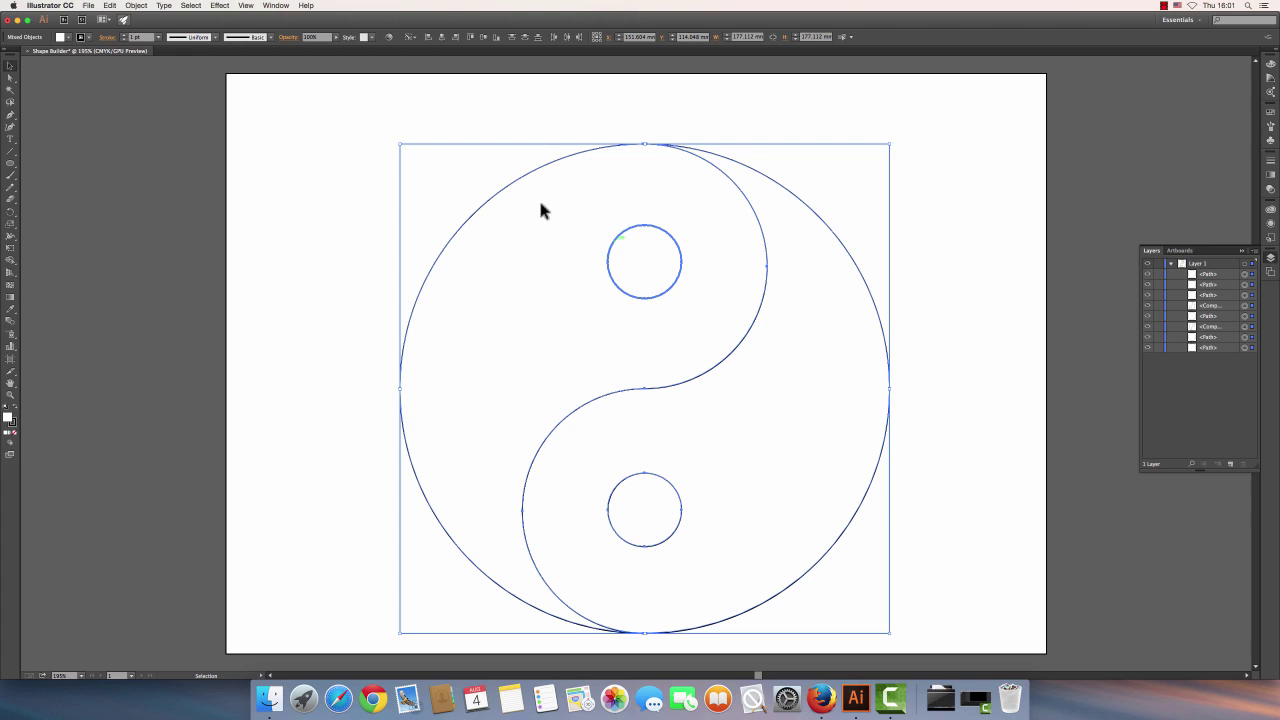
# - Try a black fill on the whole selection, then undo it and clear the selection
pyautogui.click(67, 37)
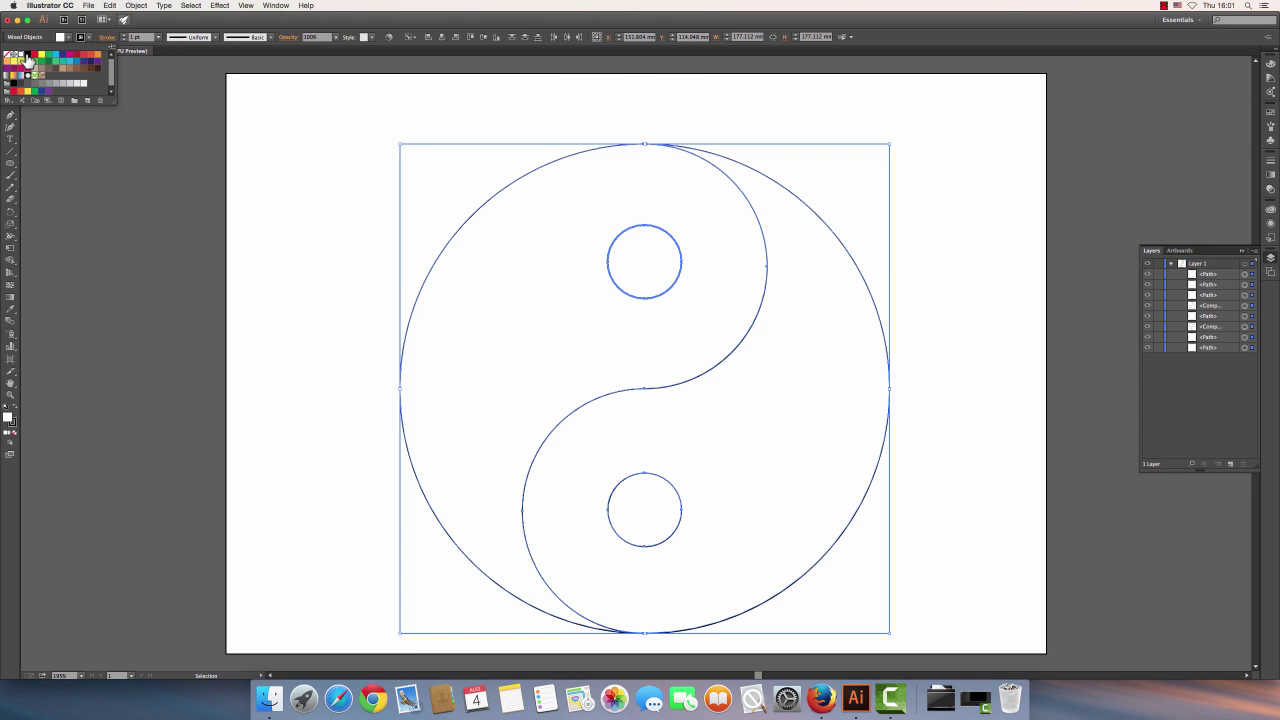
pyautogui.click(27, 56)
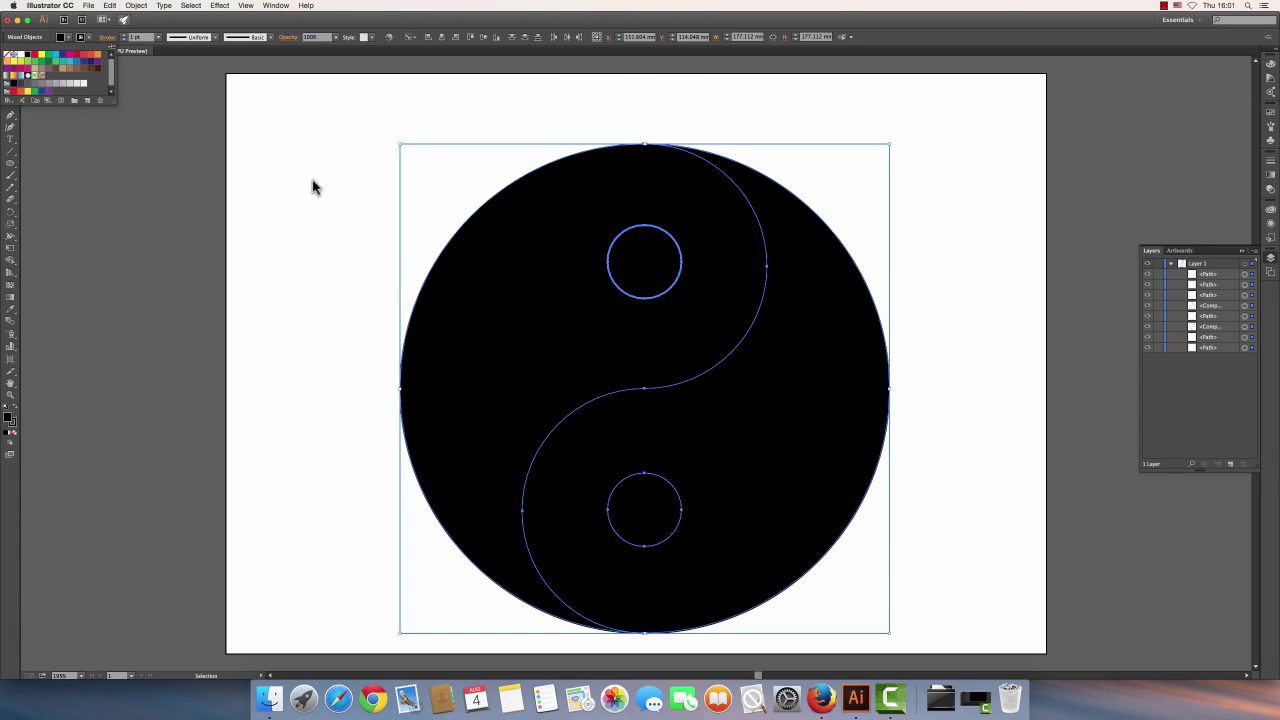
pyautogui.press('Escape')
pyautogui.hotkey('ctrl', 'z')
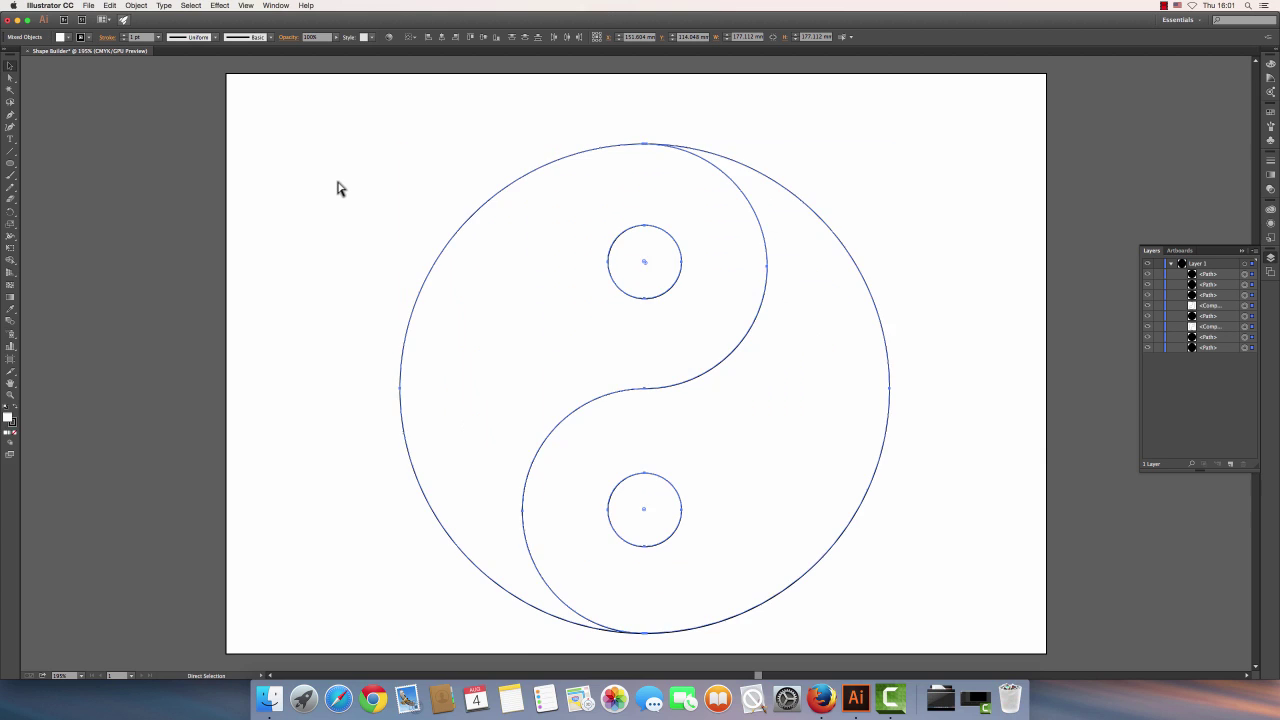
pyautogui.click(337, 186)
# - Fill the top small dot black
pyautogui.click(666, 245)
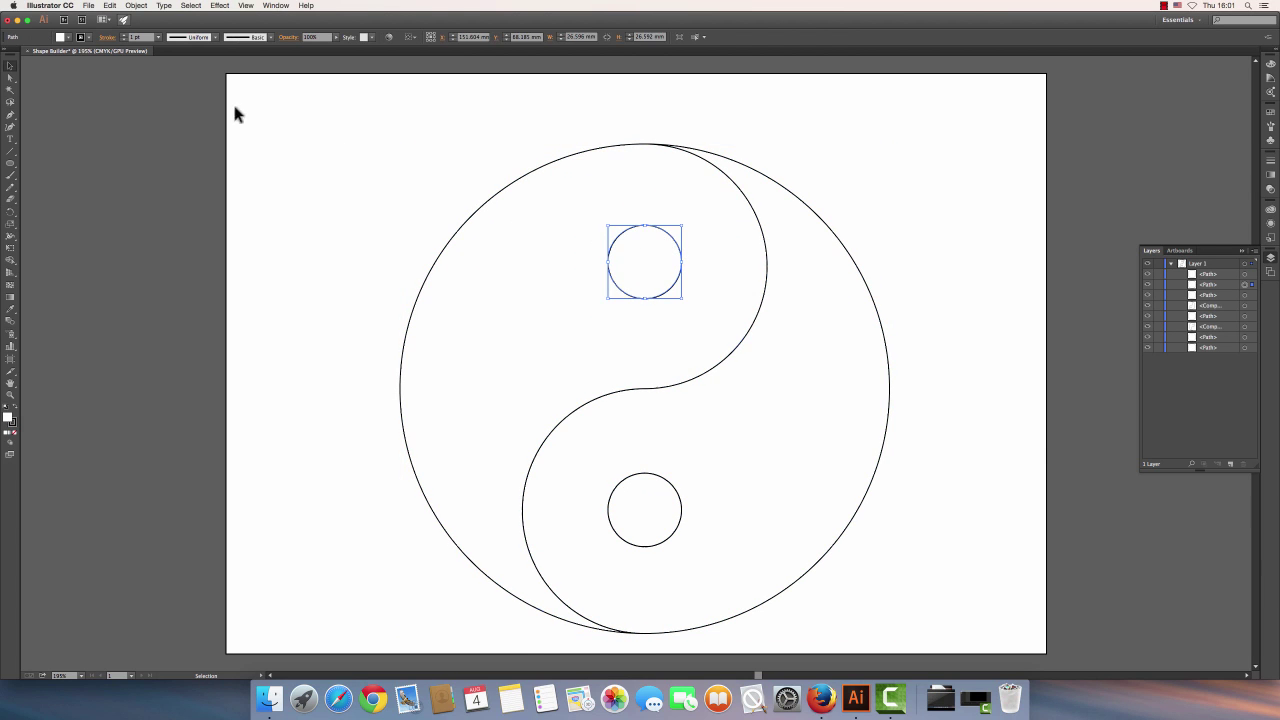
pyautogui.click(68, 37)
pyautogui.click(24, 57)
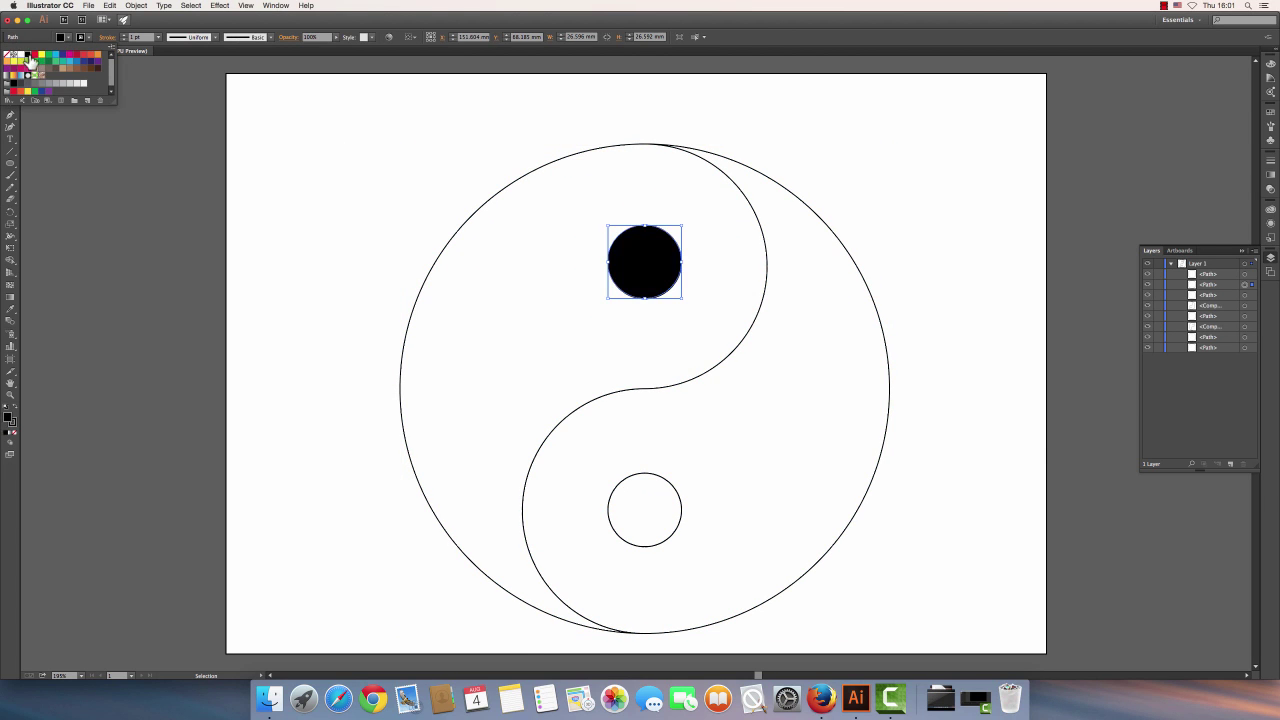
pyautogui.press('Escape')
# - Fill the right teardrop half black and deselect the finished symbol
pyautogui.click(730, 416)
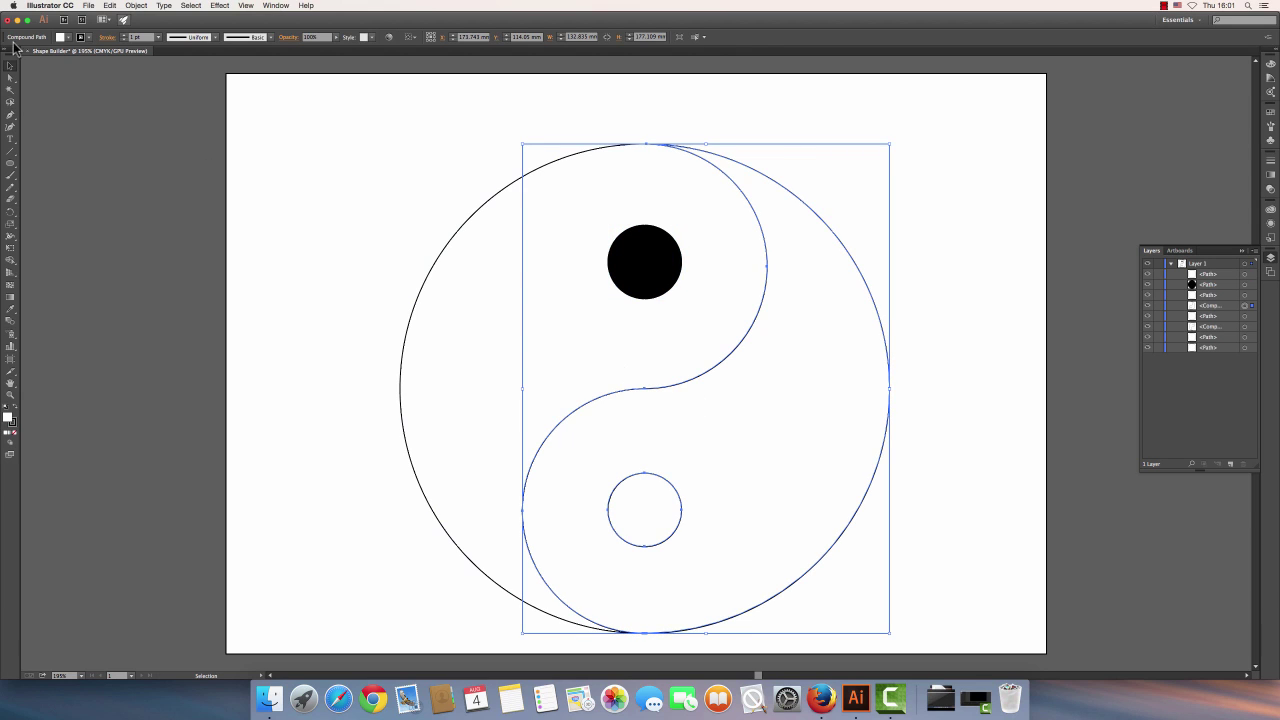
pyautogui.click(68, 37)
pyautogui.click(24, 57)
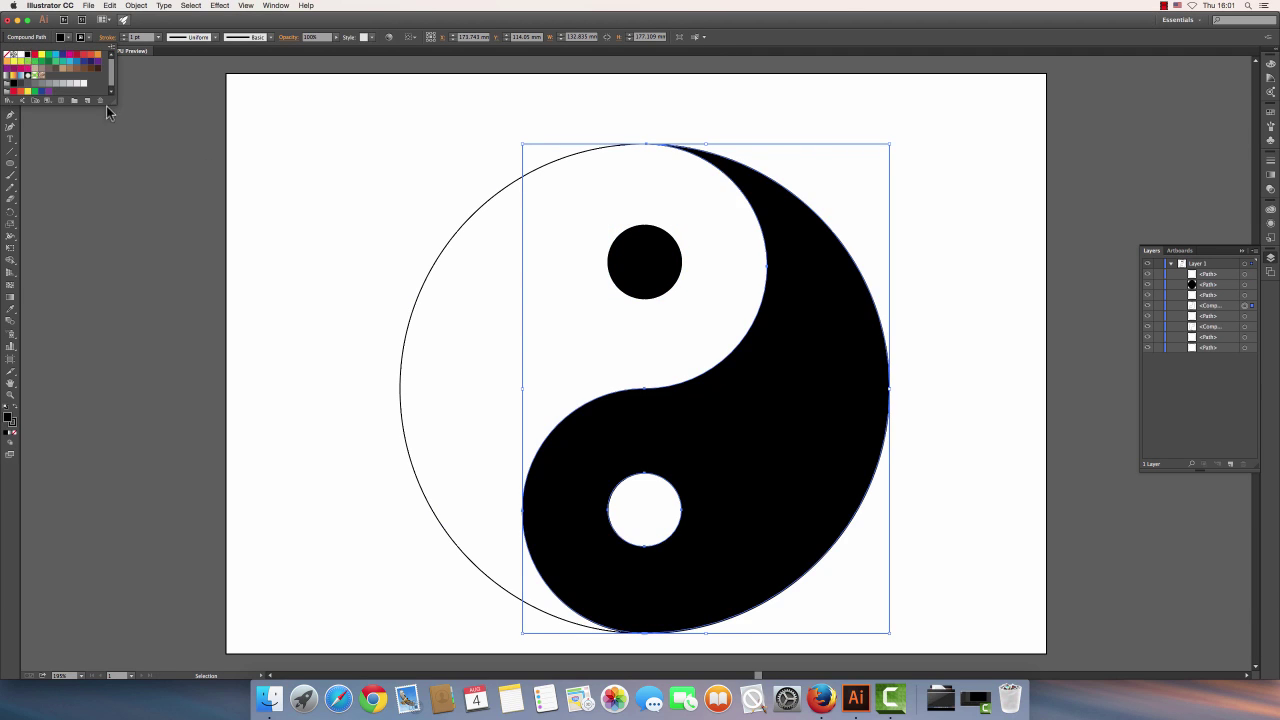
pyautogui.press('Escape')
pyautogui.click(307, 187)
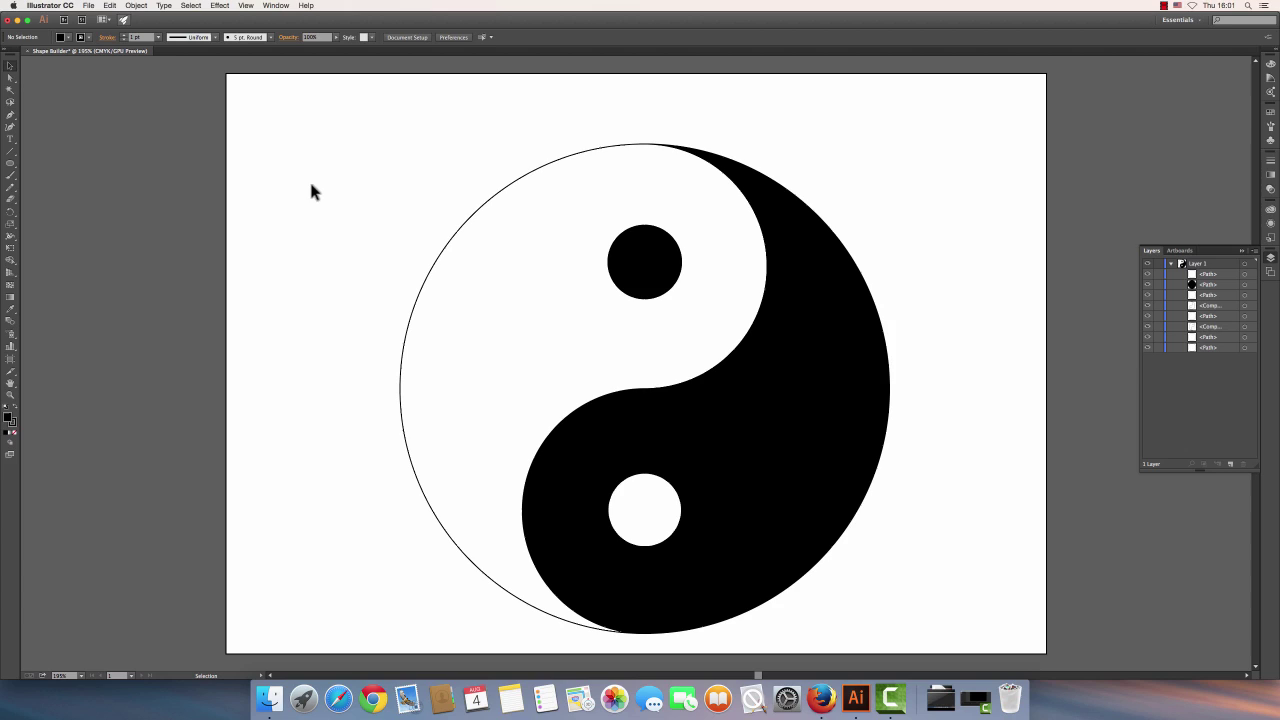